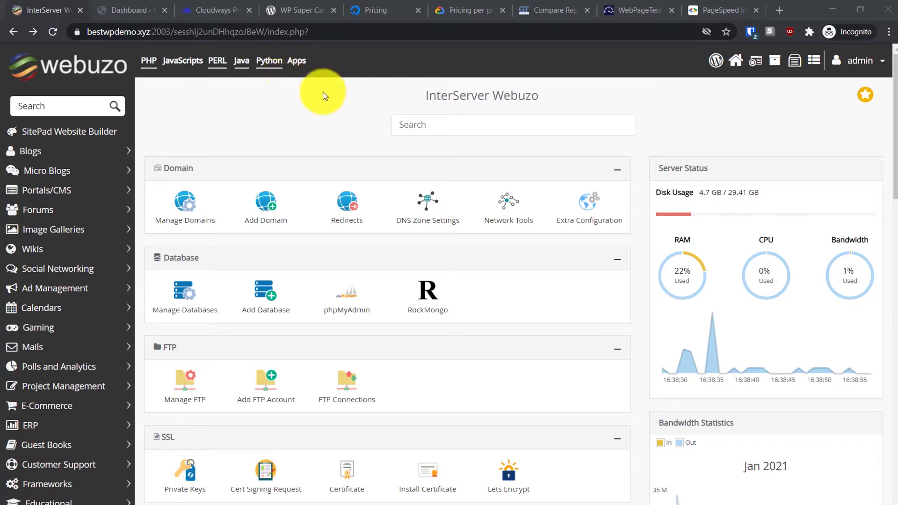
Glance at Cloudways pricing and the Webuzo dashboard, ending on the WP Super Cache plugin FAQ.
click(204, 5)
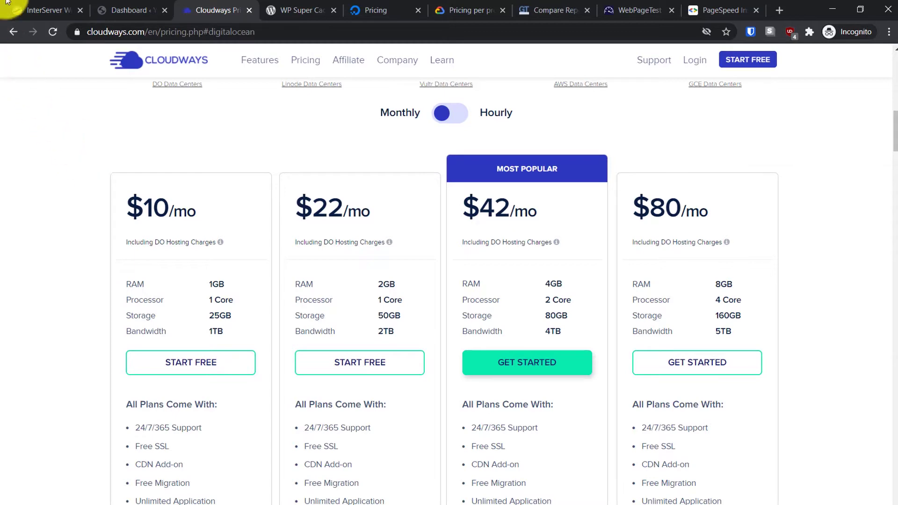
click(42, 5)
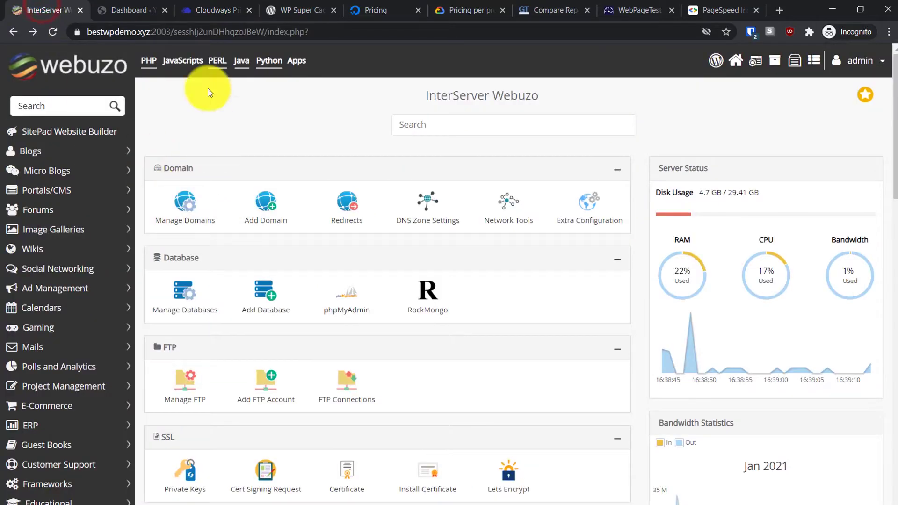
click(220, 6)
click(304, 8)
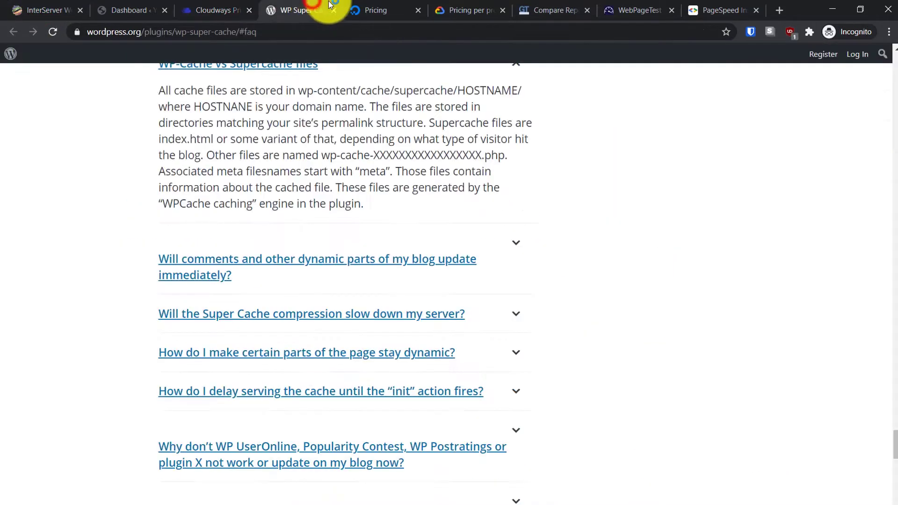
Review DigitalOcean's Basic Droplets table, marking the $5 1GB row, then bring up YouTube.
click(377, 7)
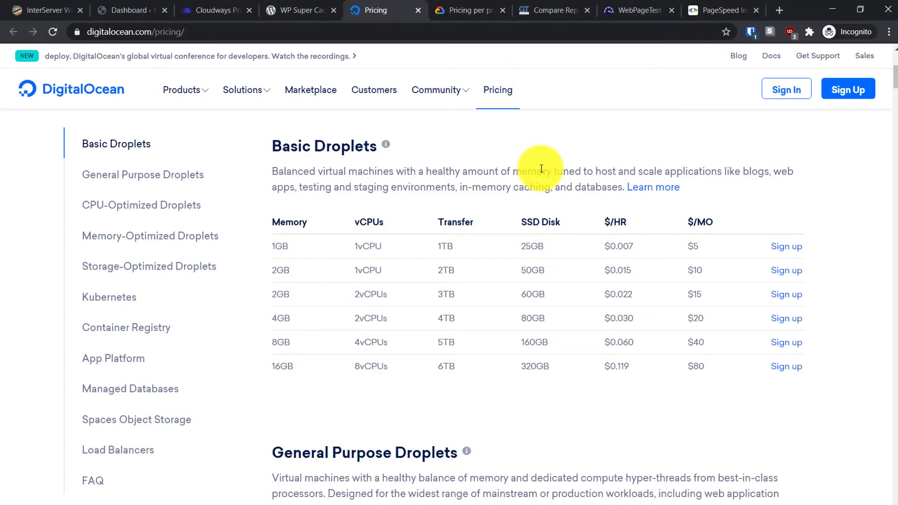
scroll(542, 170, up, 5)
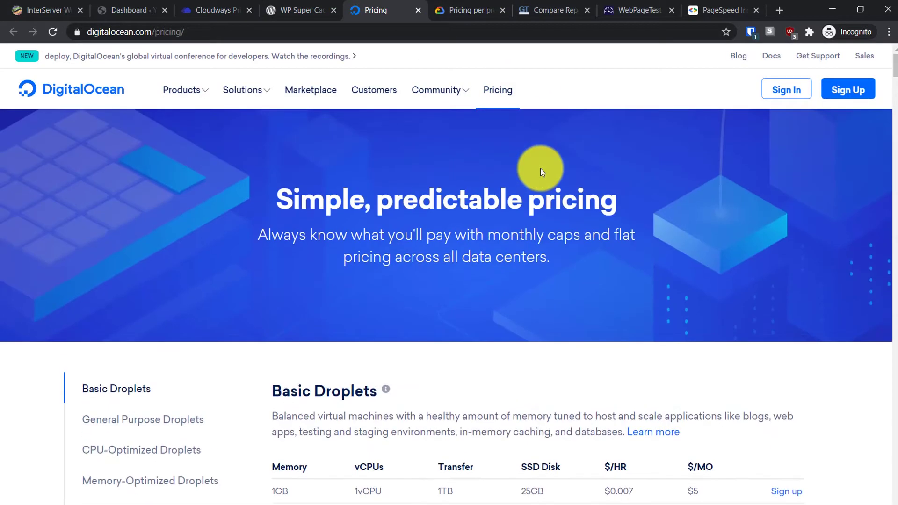
scroll(541, 171, down, 5)
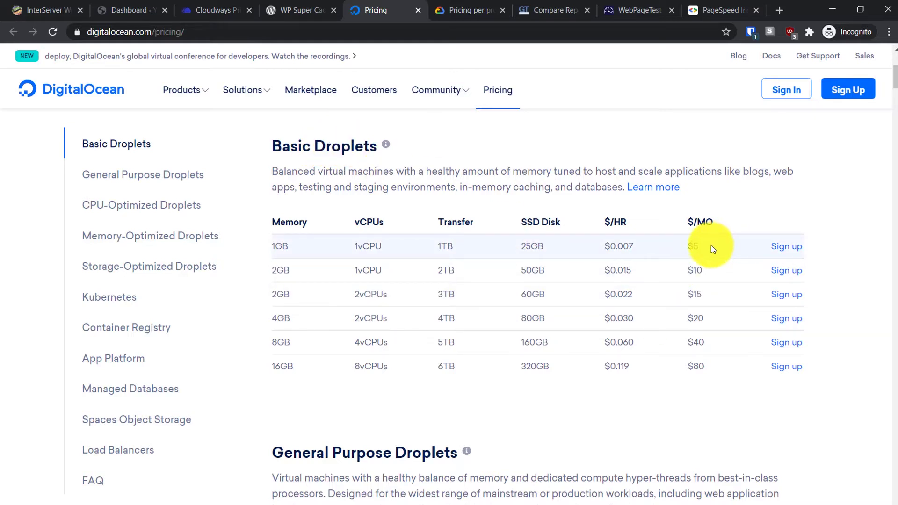
drag(712, 247, 237, 251)
click(259, 265)
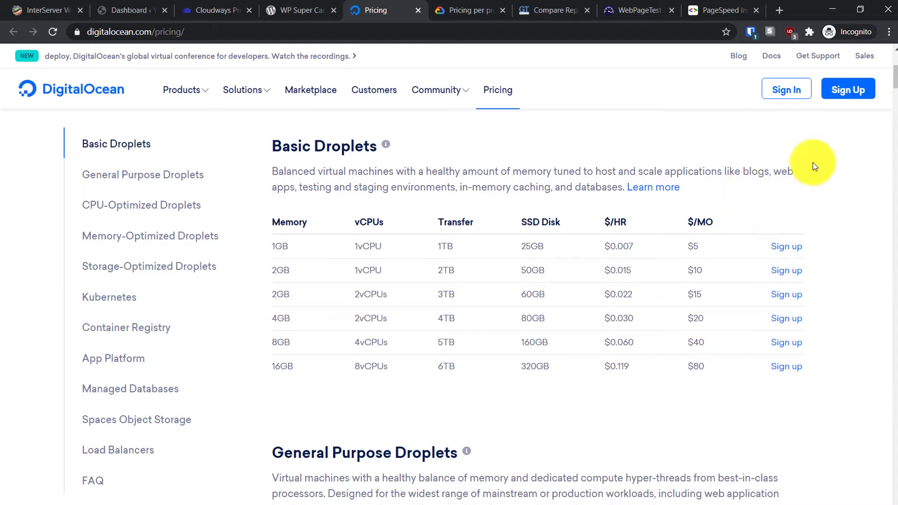
mouse_move(884, 150)
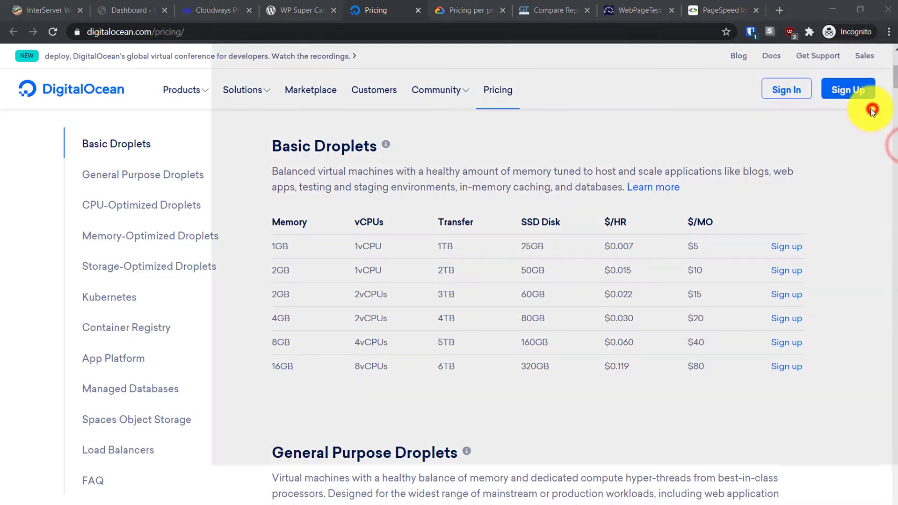
click(873, 109)
Search the channel for 'digital', scan the Digital Ocean tutorials, then minimize YouTube.
drag(757, 154, 666, 157)
key(BackSpace)
text(digit)
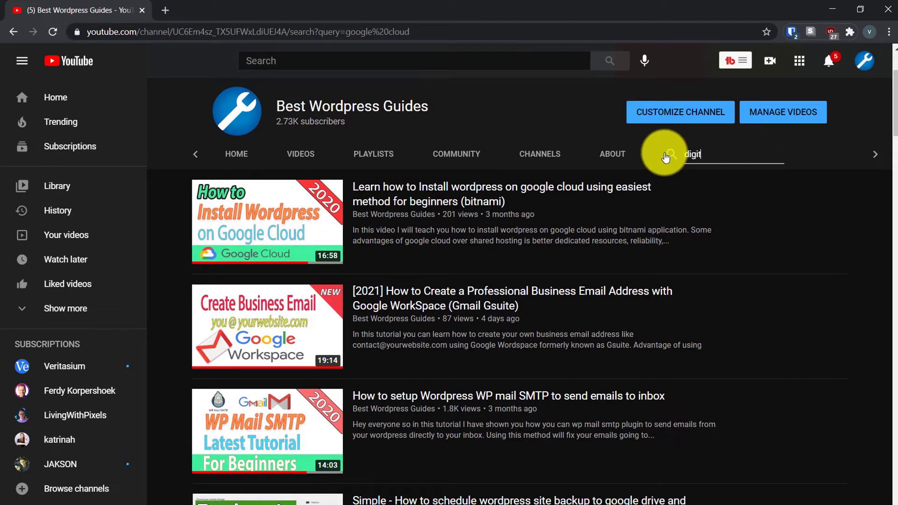
text(al)
key(Return)
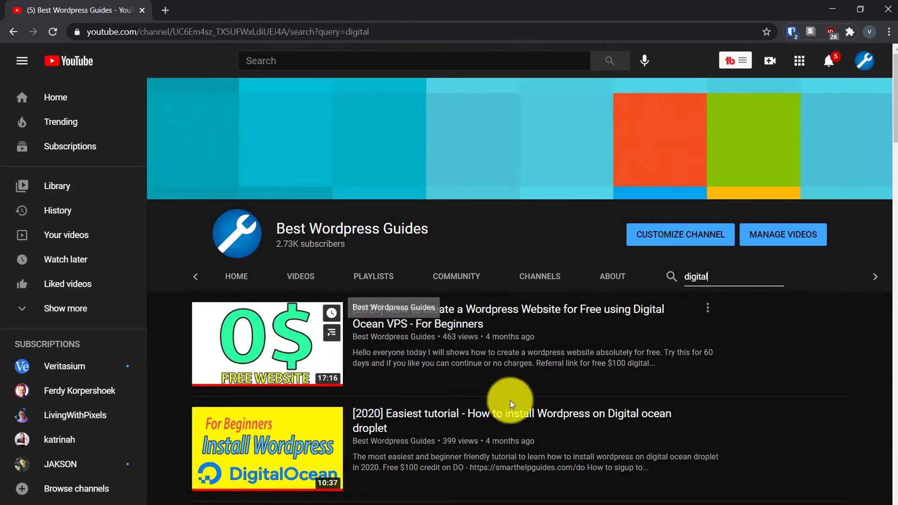
scroll(655, 435, down, 3)
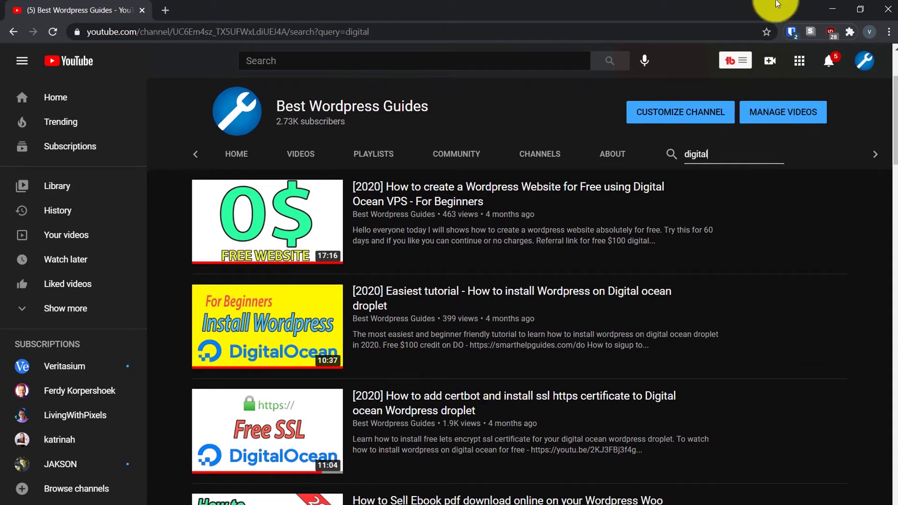
click(832, 9)
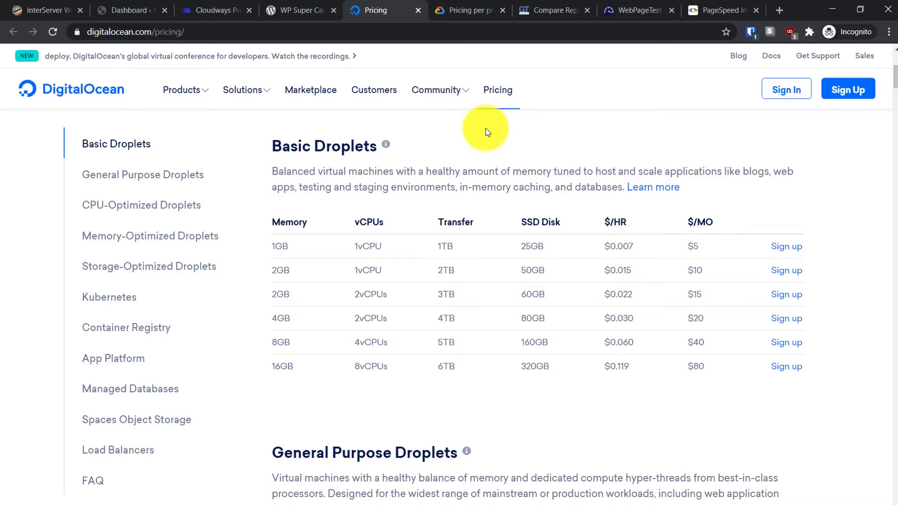
Scroll Google Cloud's price list up from Storage to the Price list heading.
click(481, 8)
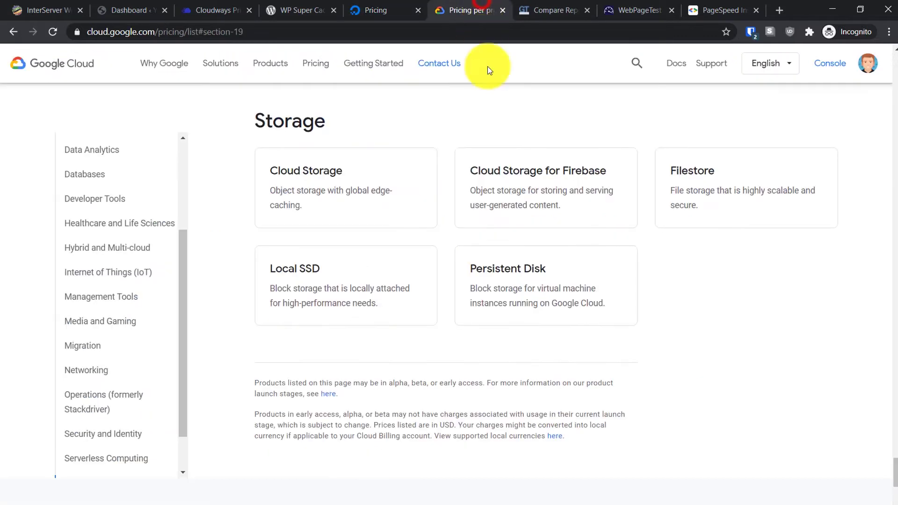
scroll(809, 329, up, 8)
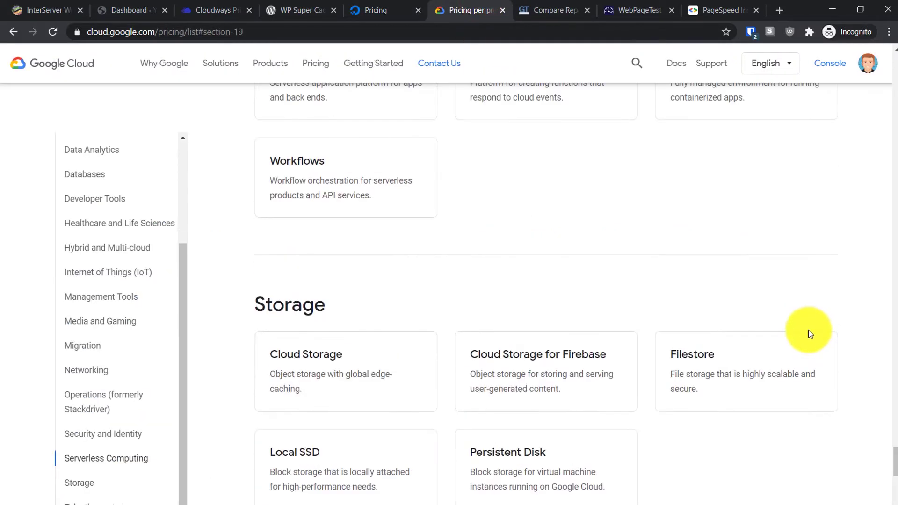
scroll(804, 328, up, 20)
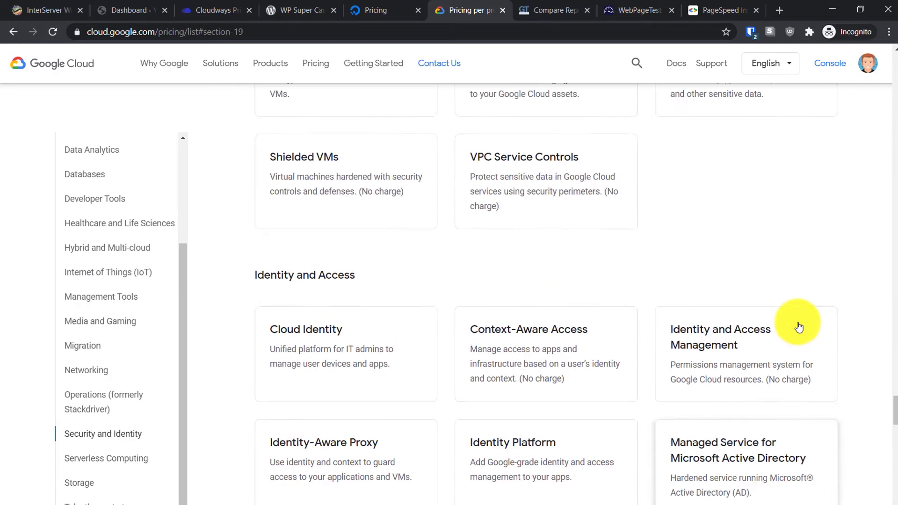
scroll(798, 325, up, 20)
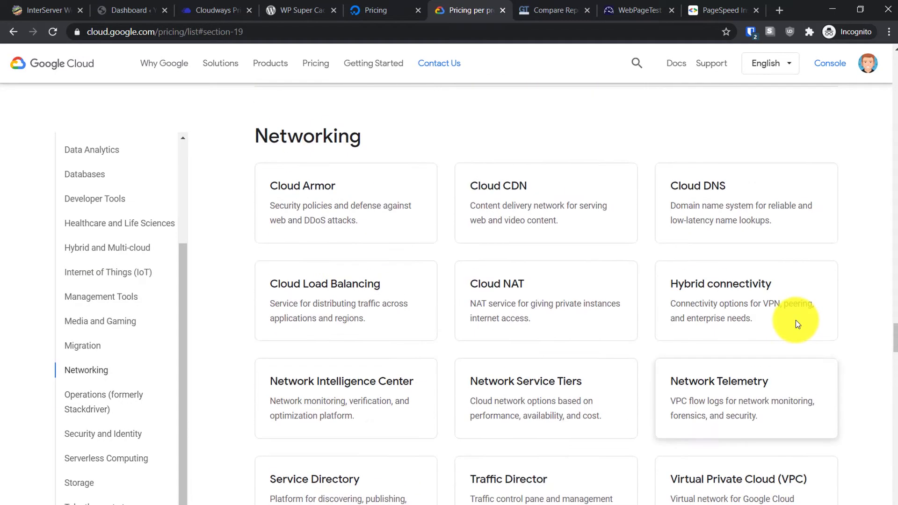
scroll(651, 258, up, 20)
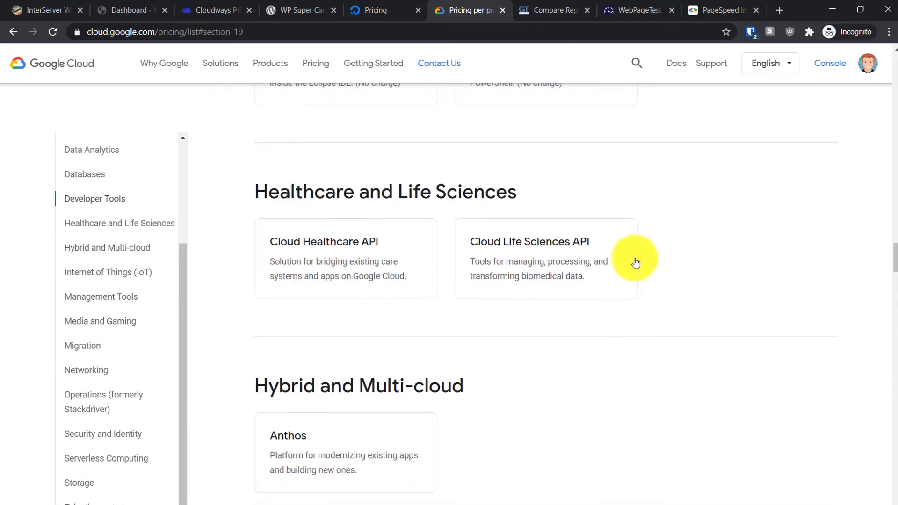
scroll(638, 265, up, 10)
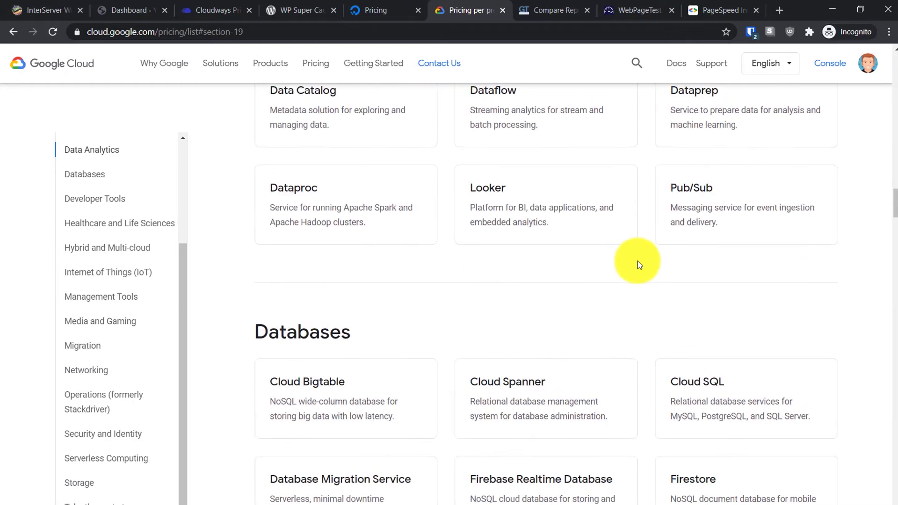
scroll(637, 265, up, 15)
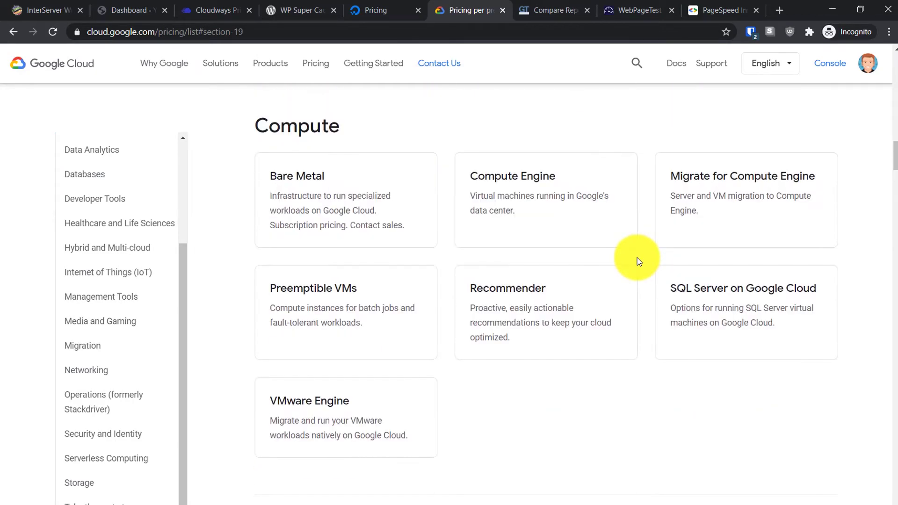
scroll(638, 262, up, 3)
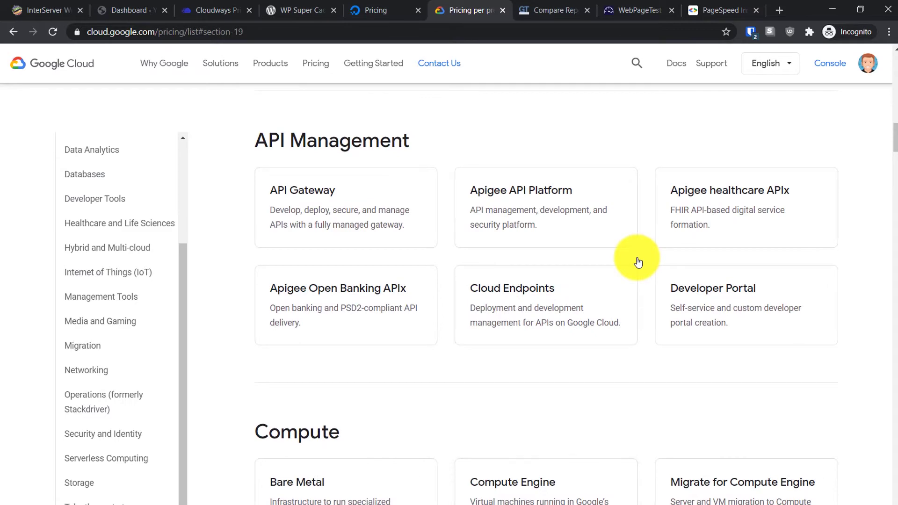
scroll(492, 271, down, 12)
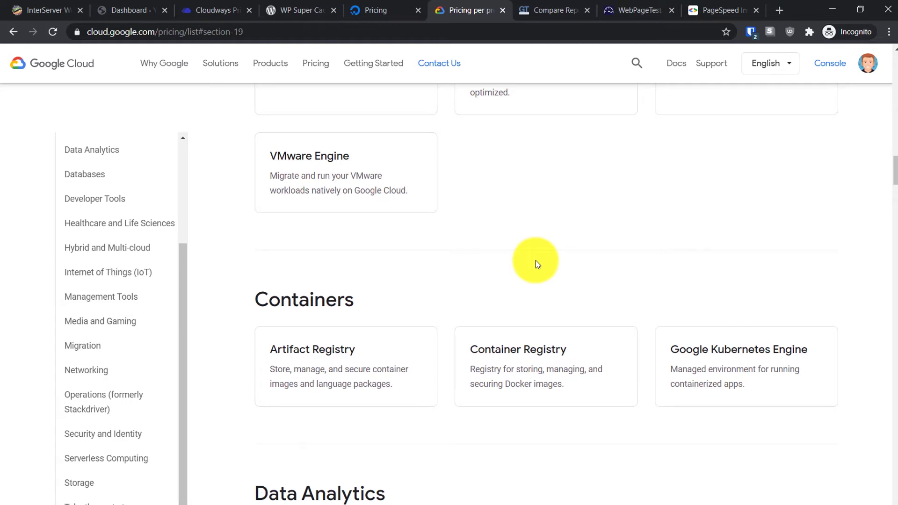
scroll(535, 260, down, 4)
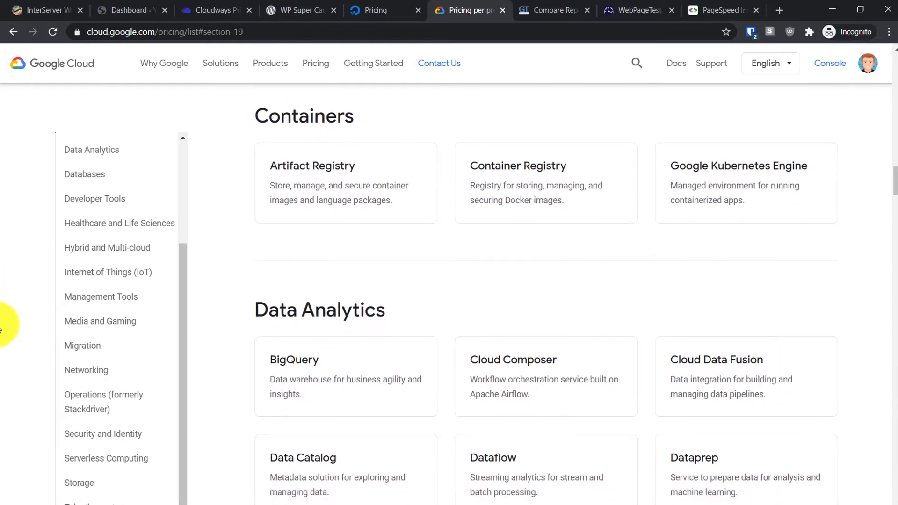
scroll(595, 359, up, 16)
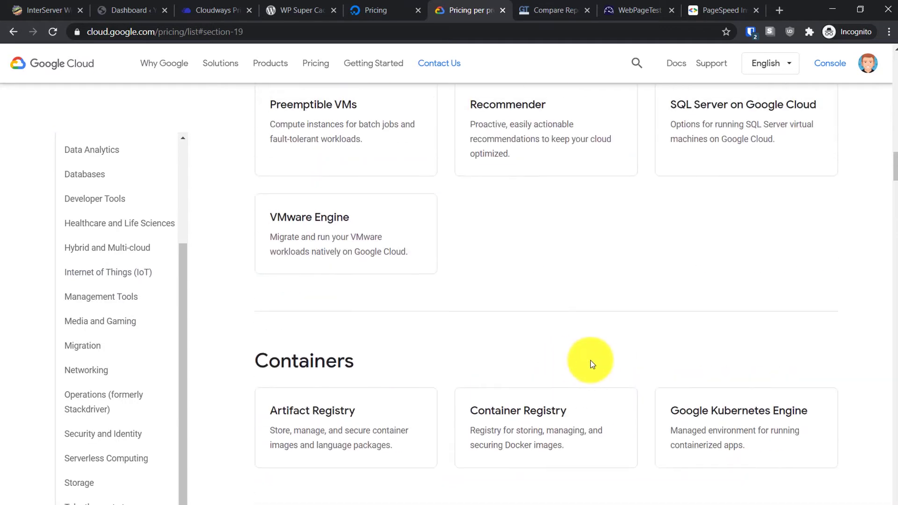
scroll(589, 358, up, 20)
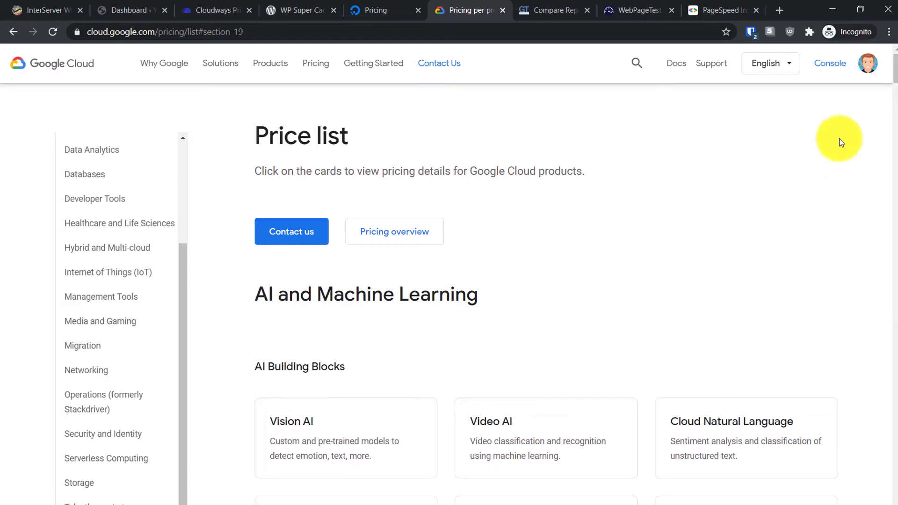
Restore YouTube and go back to the channel's google cloud search results.
mouse_move(895, 140)
click(868, 119)
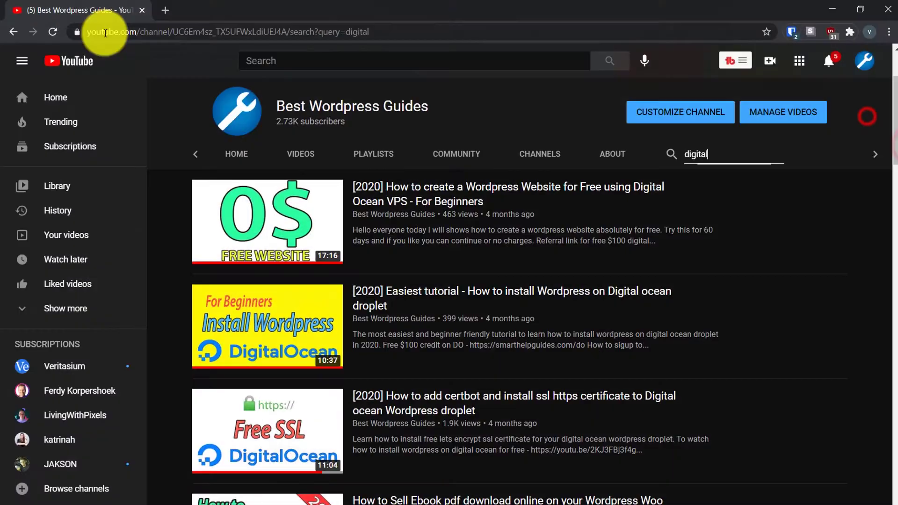
click(13, 31)
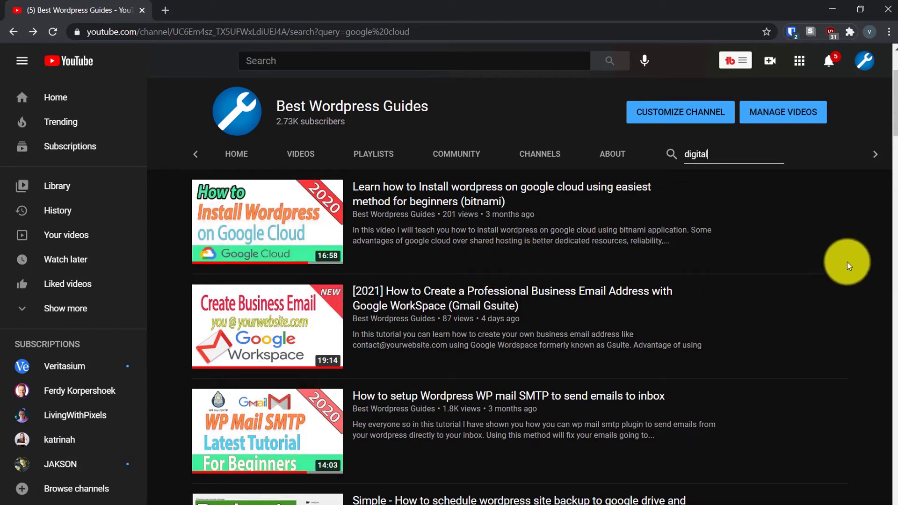
Minimize YouTube and pass through DigitalOcean pricing to the Cloudways pricing page.
click(832, 8)
click(734, 211)
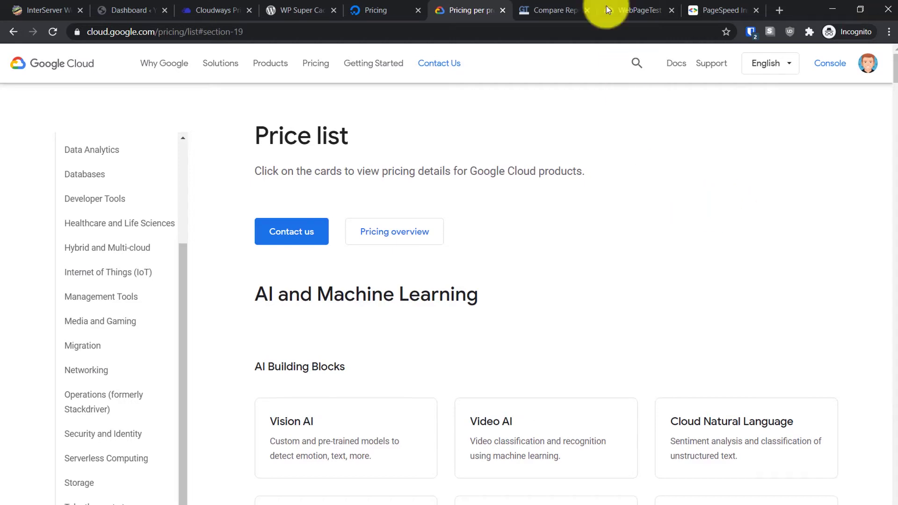
click(411, 9)
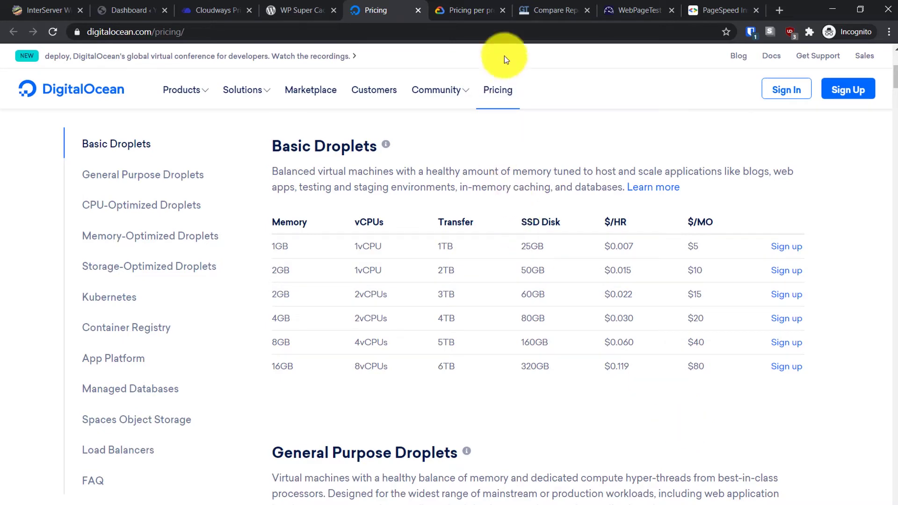
click(227, 6)
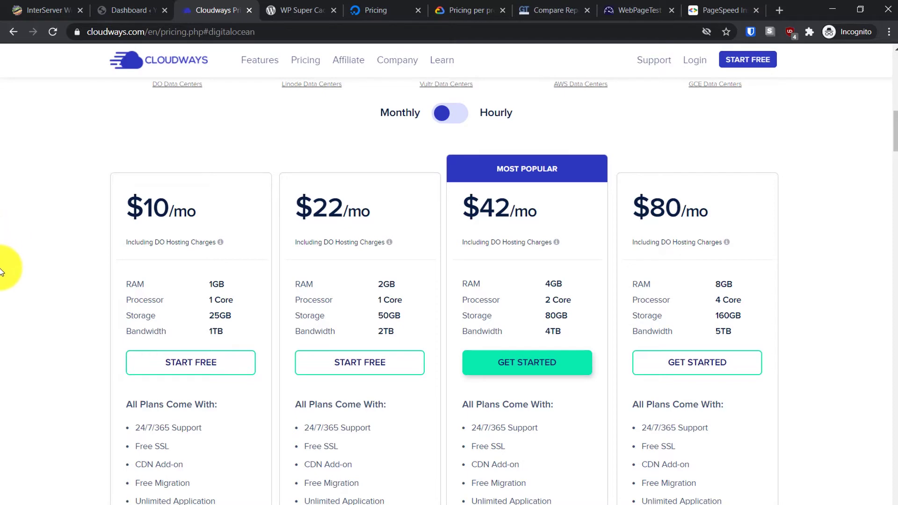
Compare Cloudways plan prices for Linode, then switch back to DigitalOcean.
scroll(5, 262, down, 1)
scroll(28, 253, up, 5)
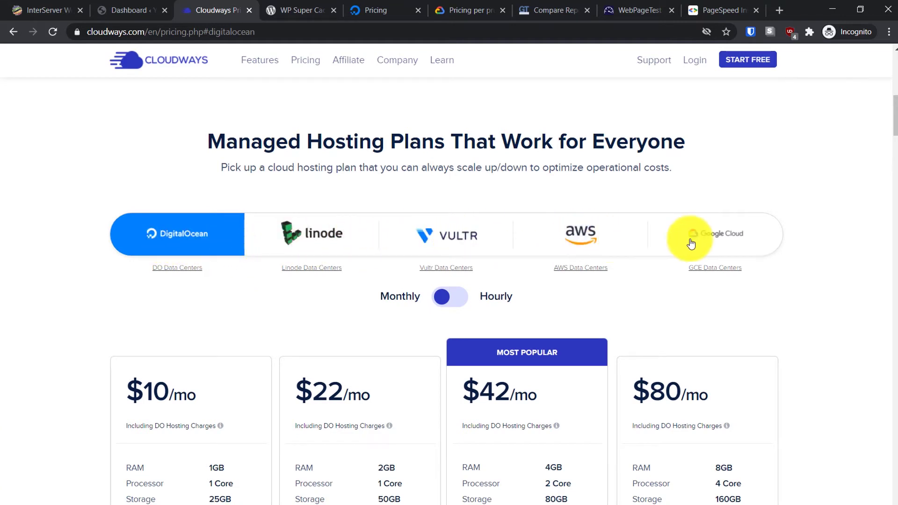
click(324, 228)
click(190, 236)
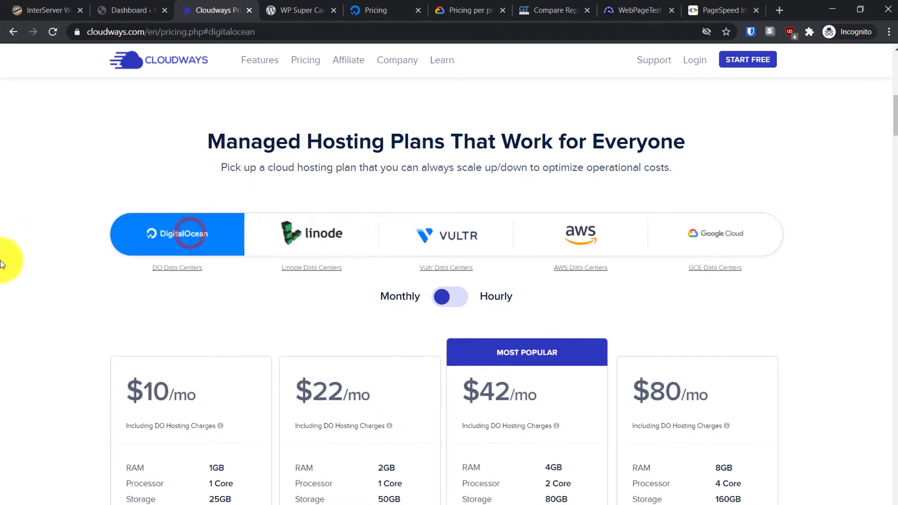
Browse the DigitalOcean plan cards, highlighting the $10 plan's specs, then return to Webuzo.
scroll(125, 297, down, 3)
scroll(64, 330, down, 1)
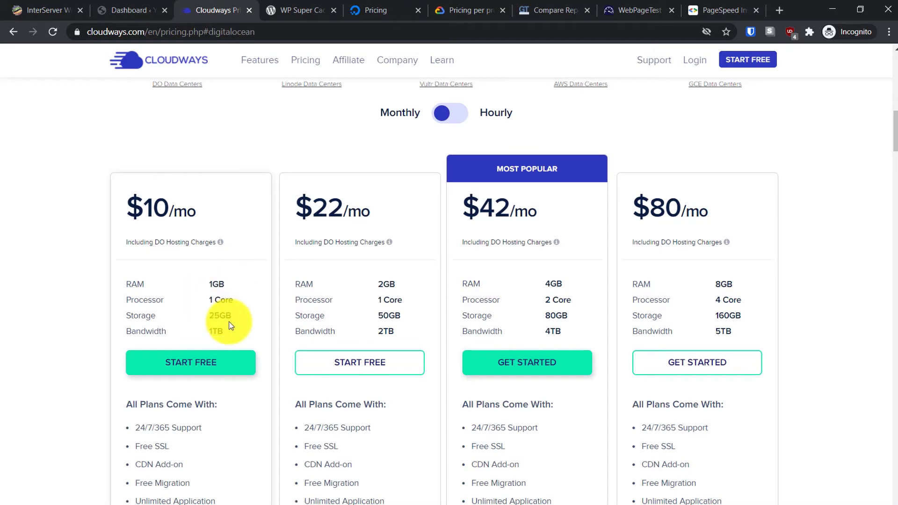
drag(224, 331, 51, 300)
click(32, 302)
scroll(112, 278, down, 1)
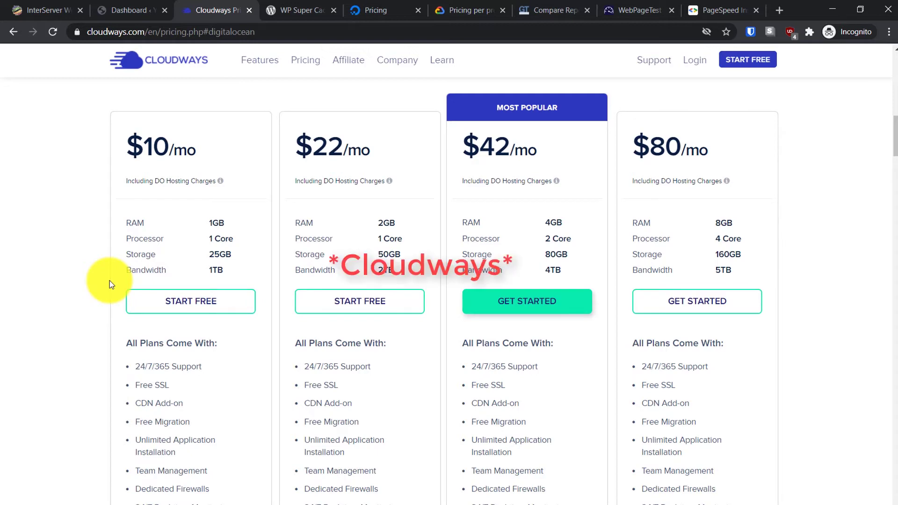
scroll(99, 291, down, 3)
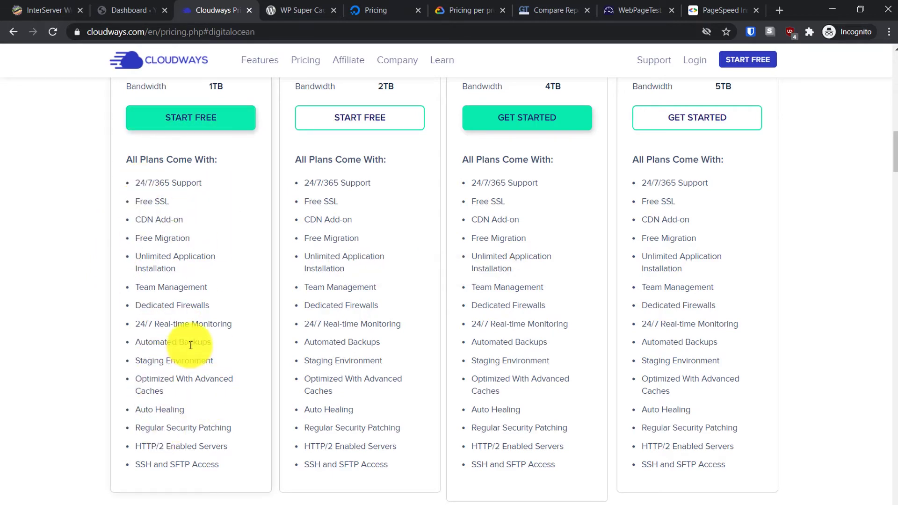
scroll(80, 220, up, 3)
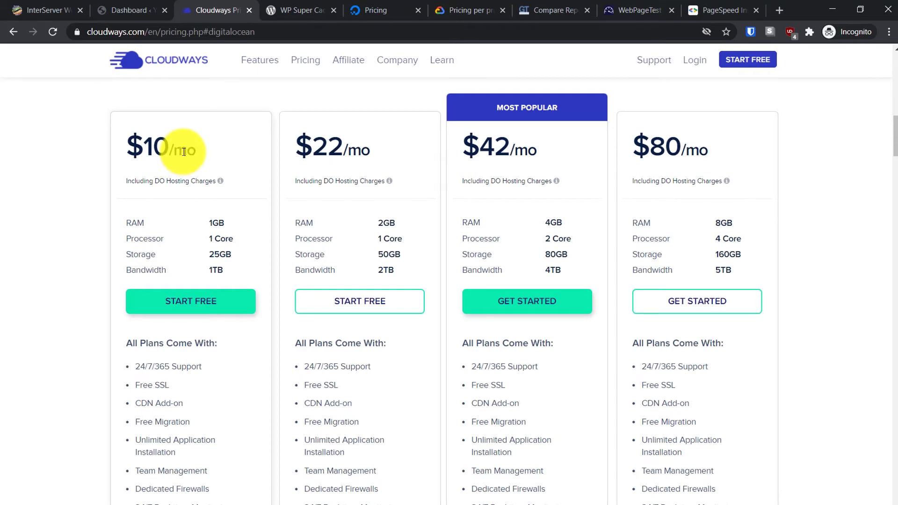
click(42, 10)
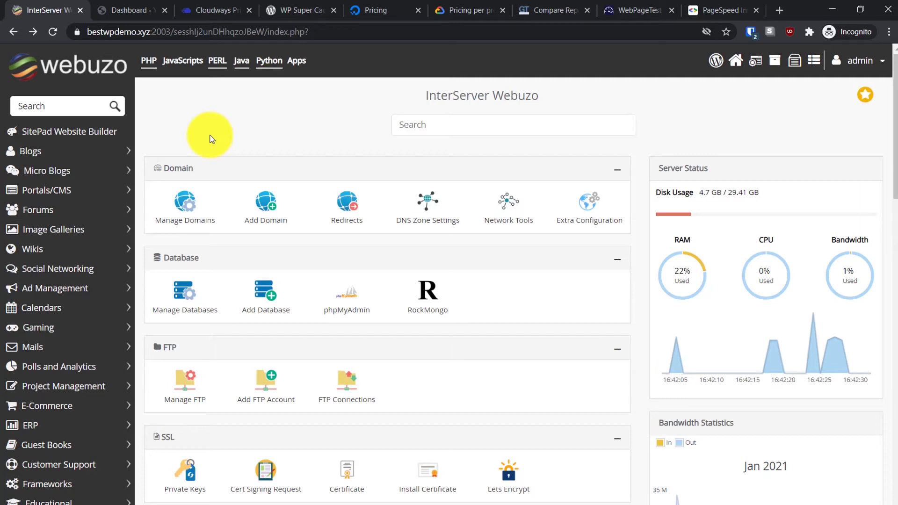
click(138, 8)
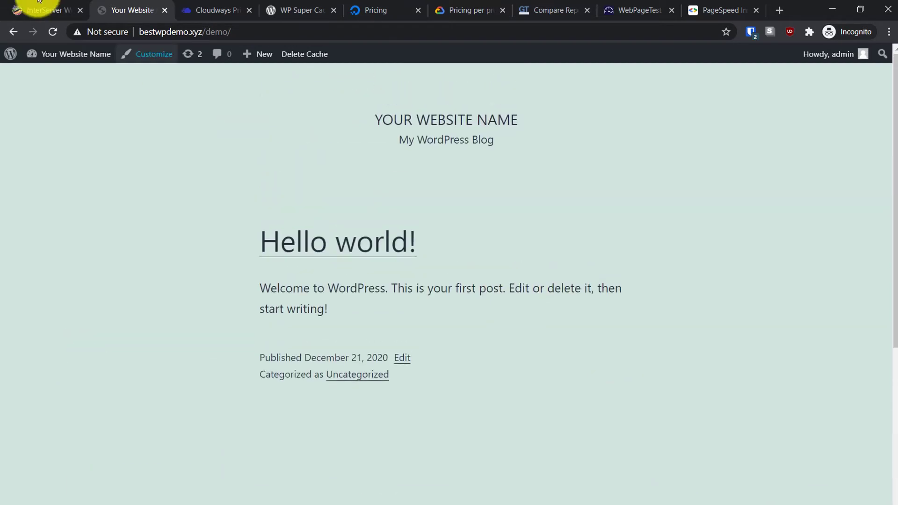
click(19, 9)
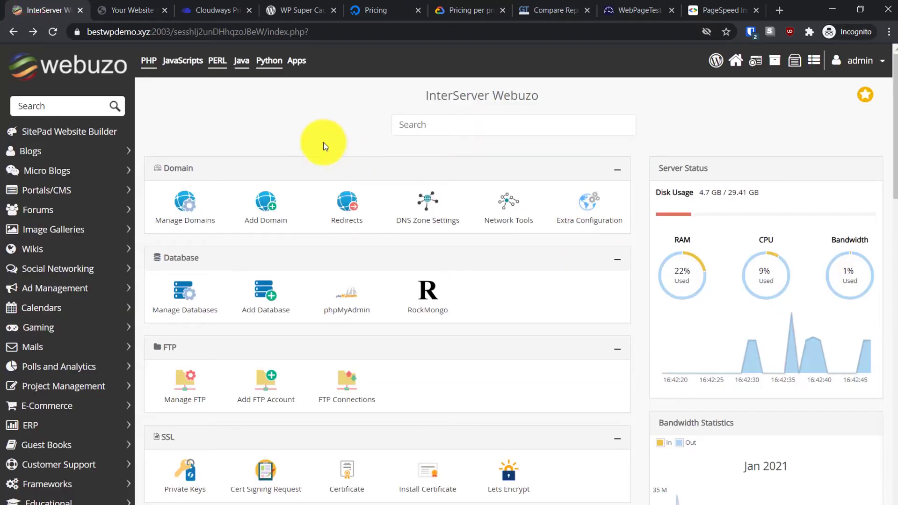
click(267, 203)
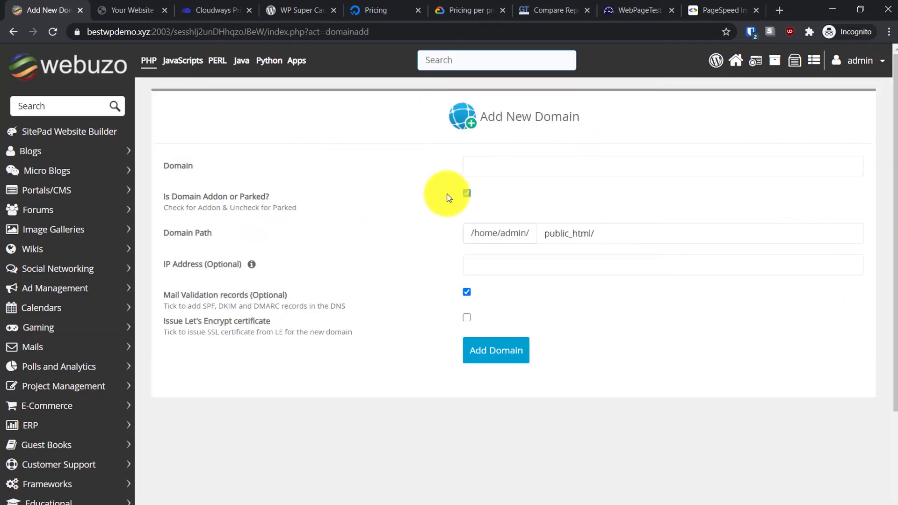
click(478, 165)
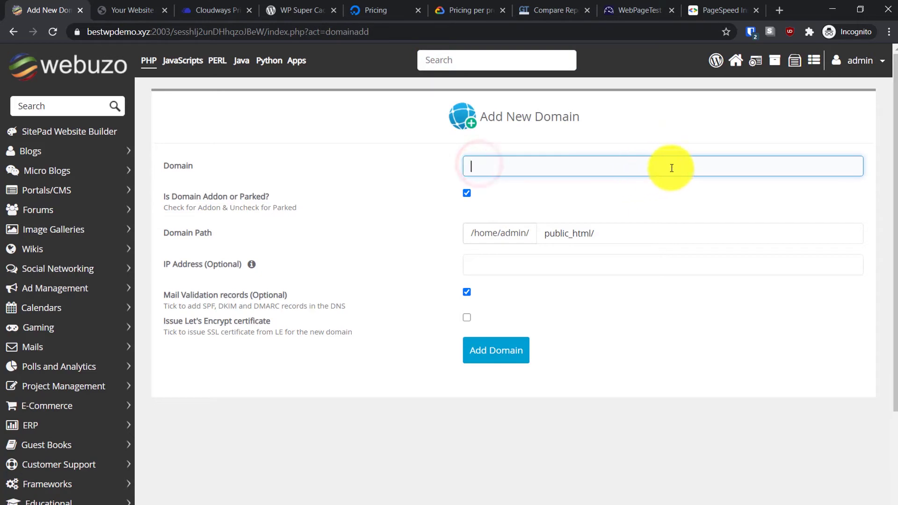
text(my newsite.cm)
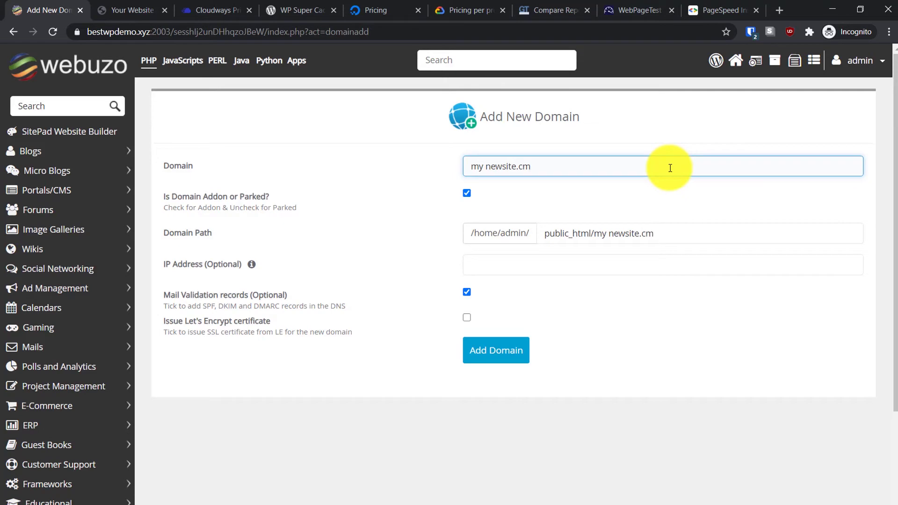
click(499, 320)
click(737, 60)
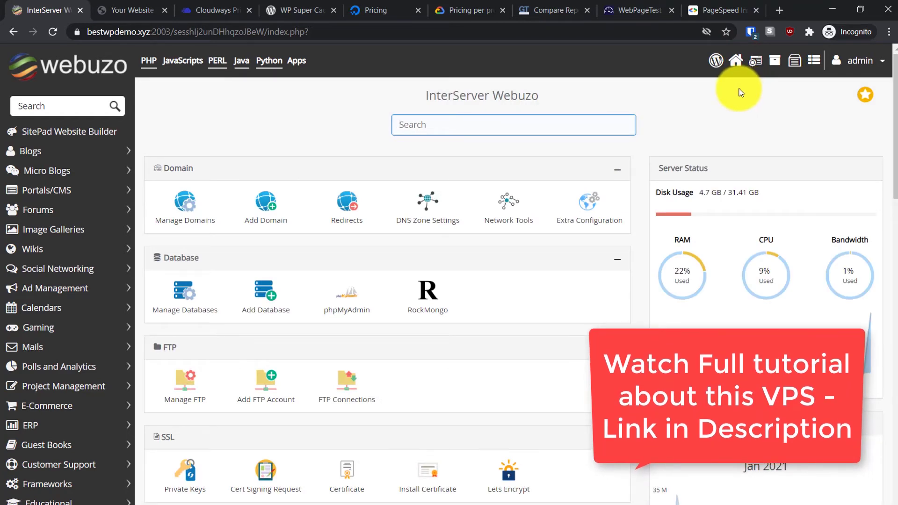
click(63, 103)
Open the WordPress Manager install form and scroll through its setup, site, admin, plugin and theme options.
click(716, 60)
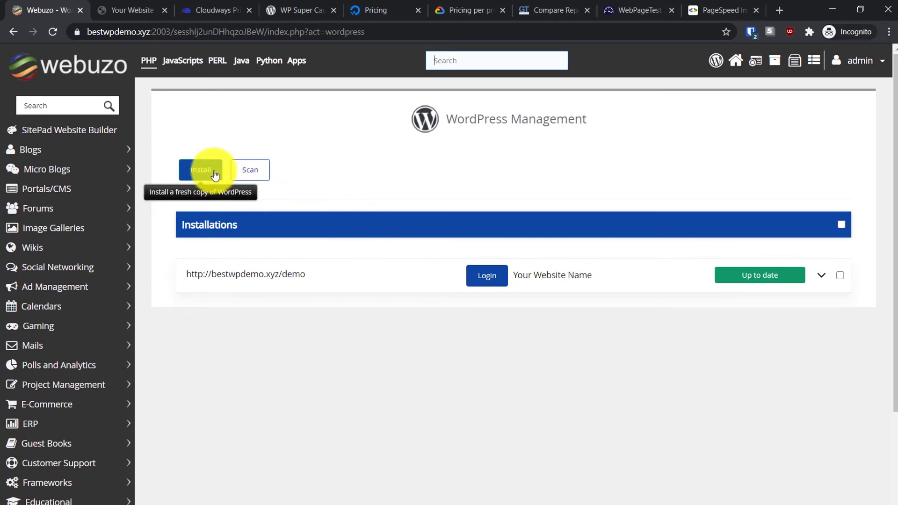
click(214, 173)
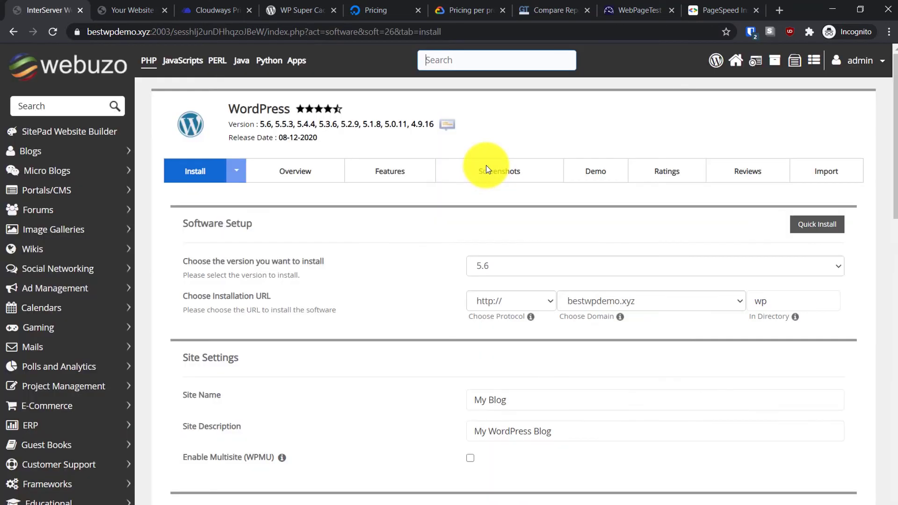
scroll(468, 288, down, 3)
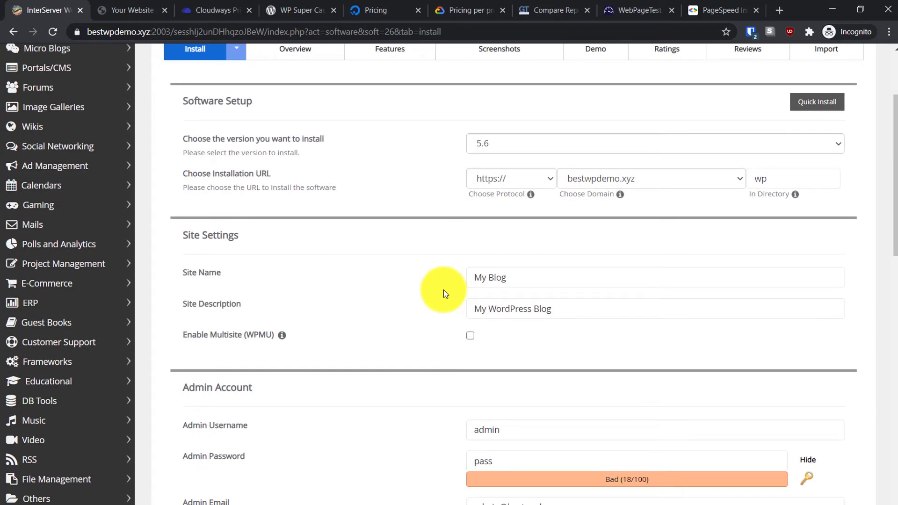
scroll(443, 294, down, 13)
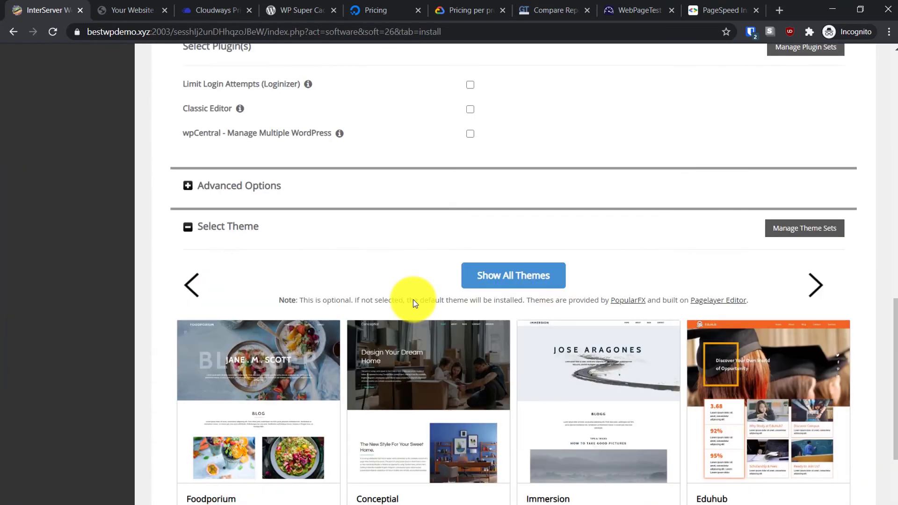
scroll(413, 302, up, 16)
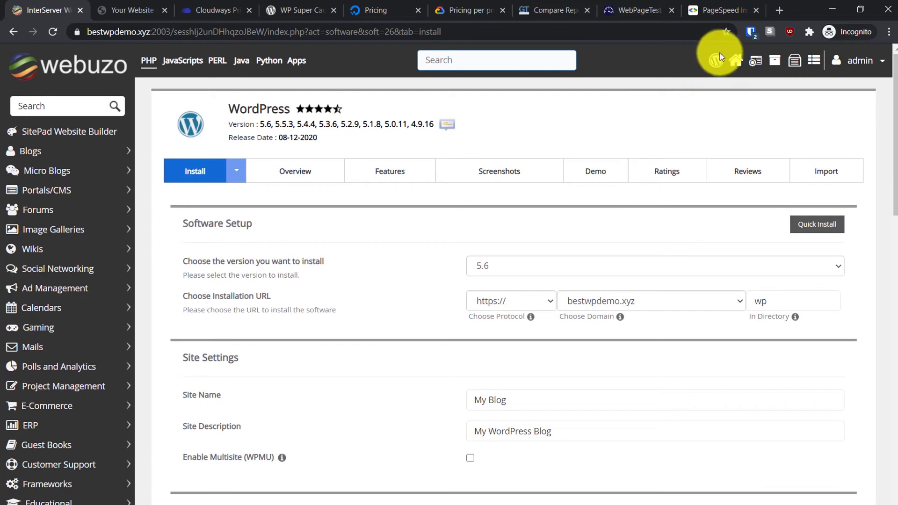
Return to the Webuzo home dashboard and scroll through its Database, FTP, SSL, Email and Configuration tools.
click(736, 60)
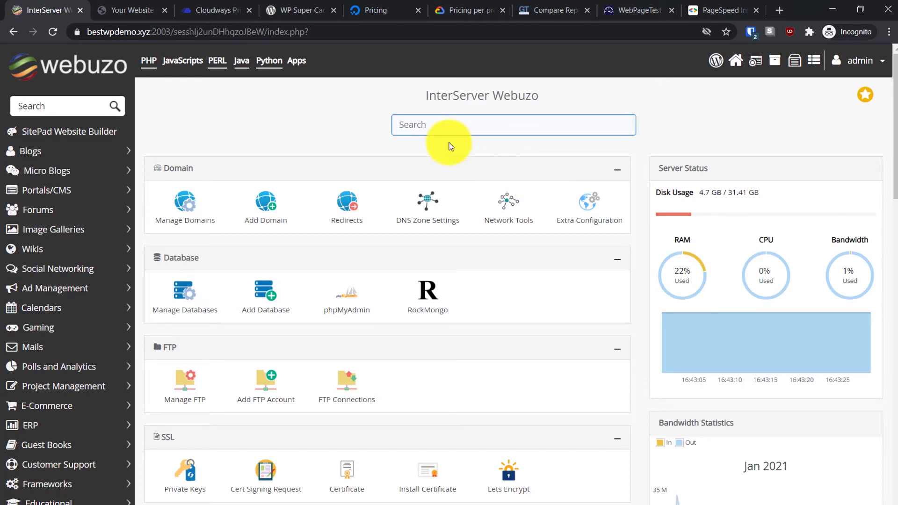
click(331, 113)
scroll(793, 229, down, 3)
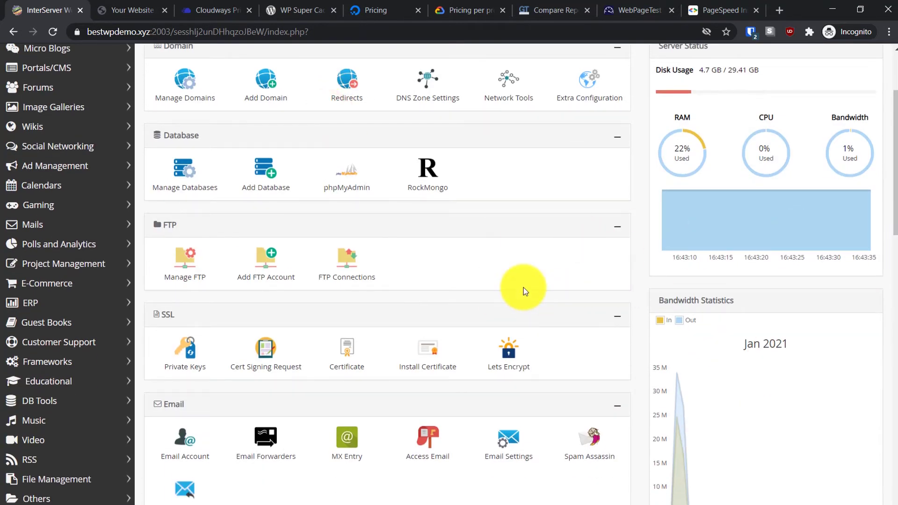
scroll(524, 287, up, 3)
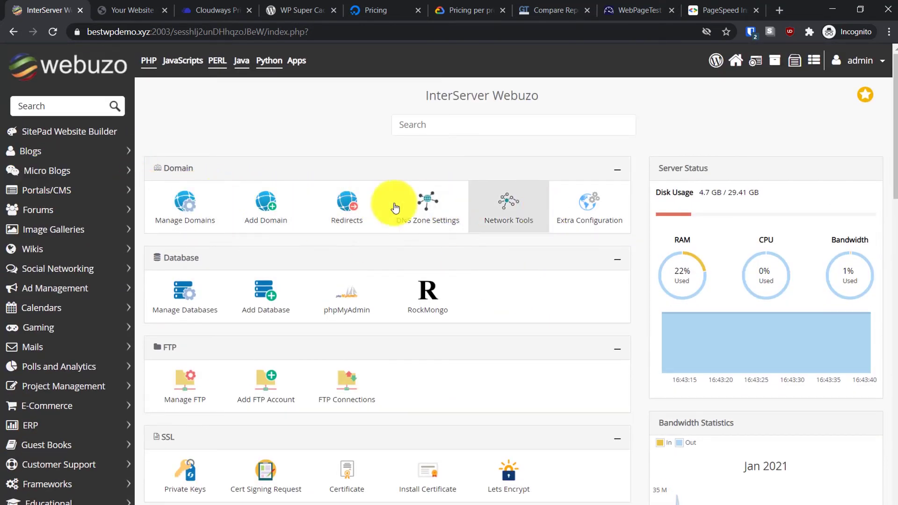
scroll(622, 237, down, 1)
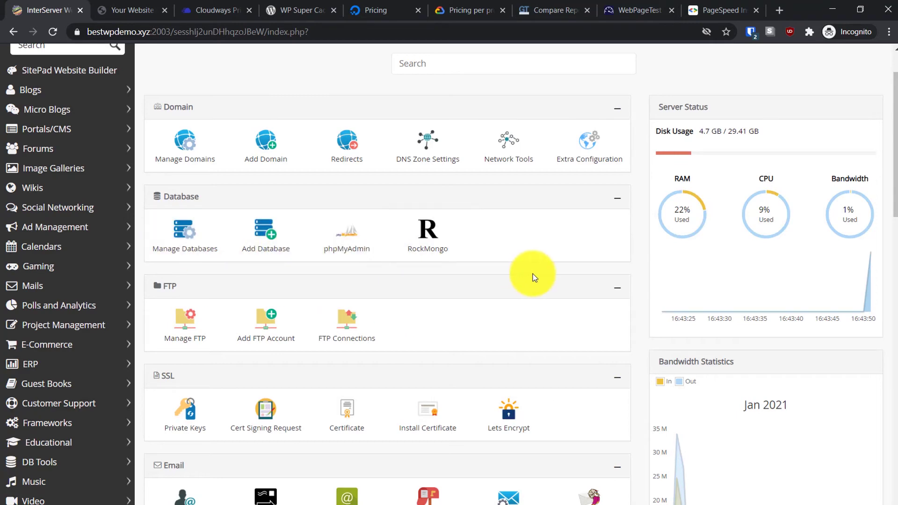
scroll(533, 277, down, 3)
scroll(451, 237, down, 1)
scroll(452, 233, down, 1)
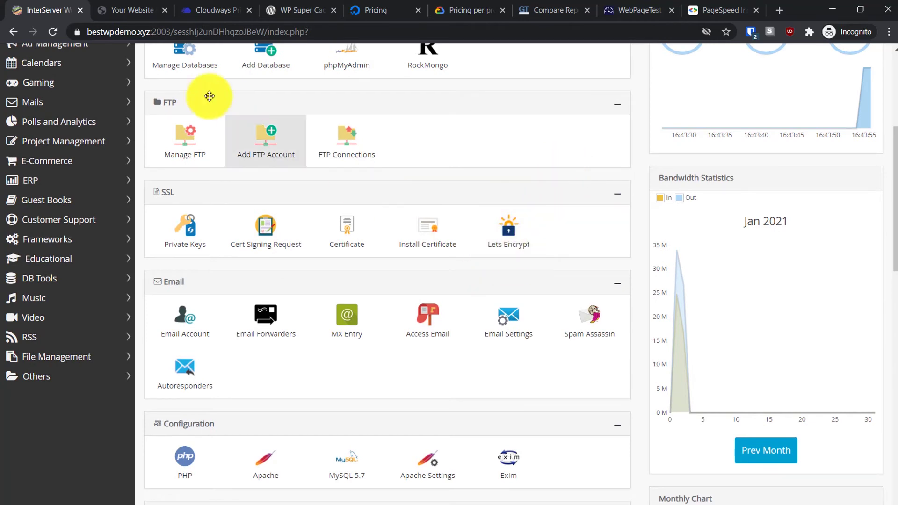
Inspect the demo site's connection security and SSL certificate details.
click(78, 31)
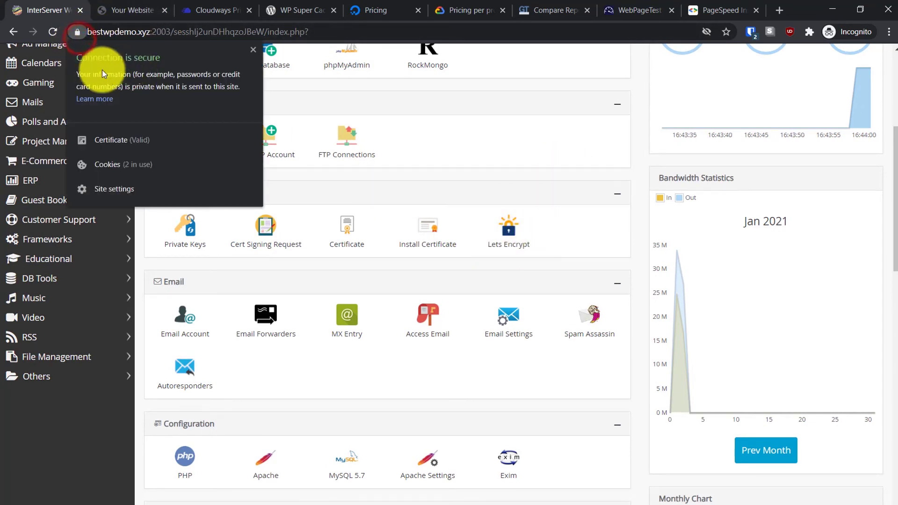
click(107, 141)
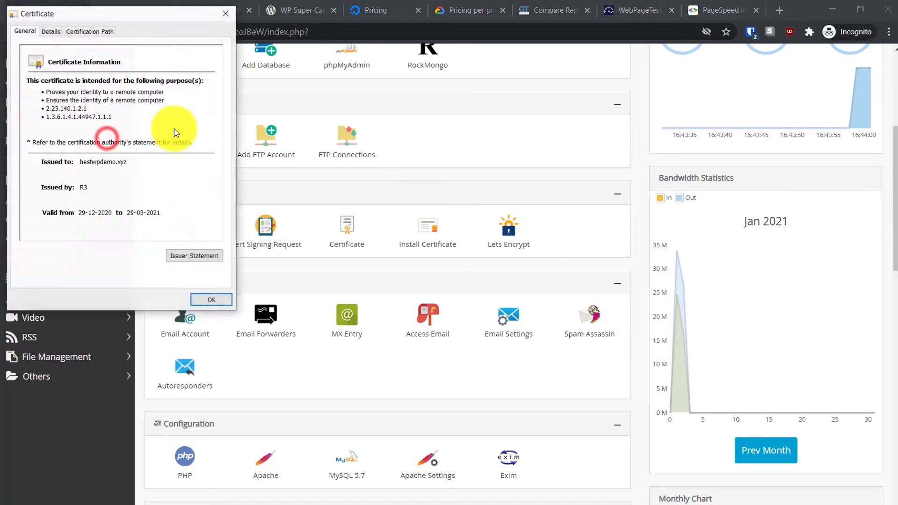
click(224, 16)
click(141, 8)
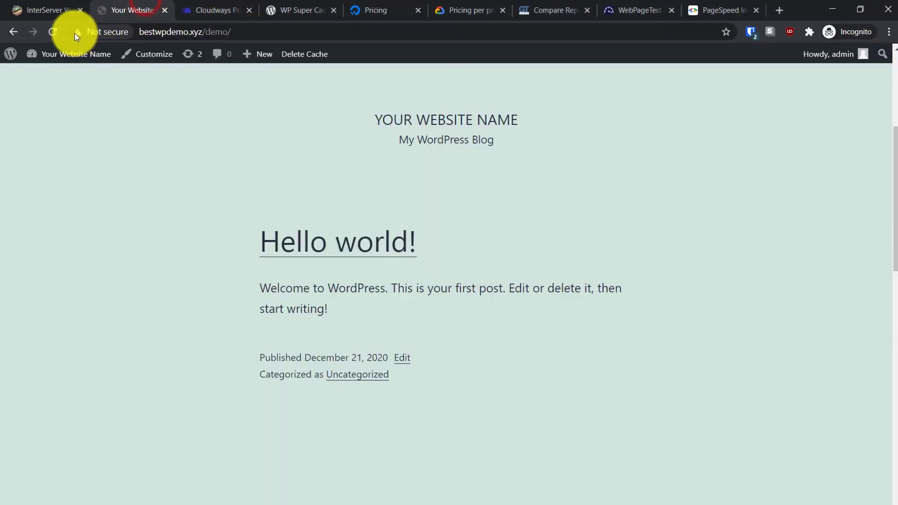
click(21, 9)
click(120, 10)
click(140, 32)
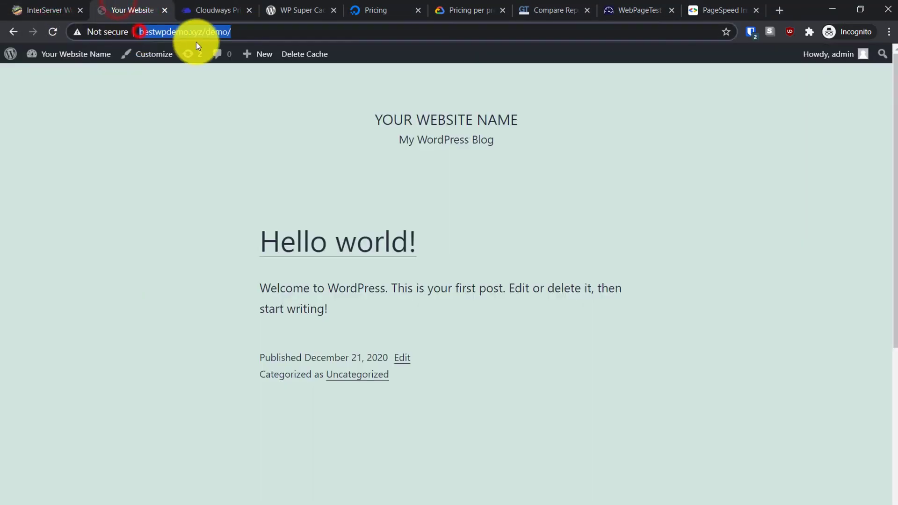
key(Home)
text(http)
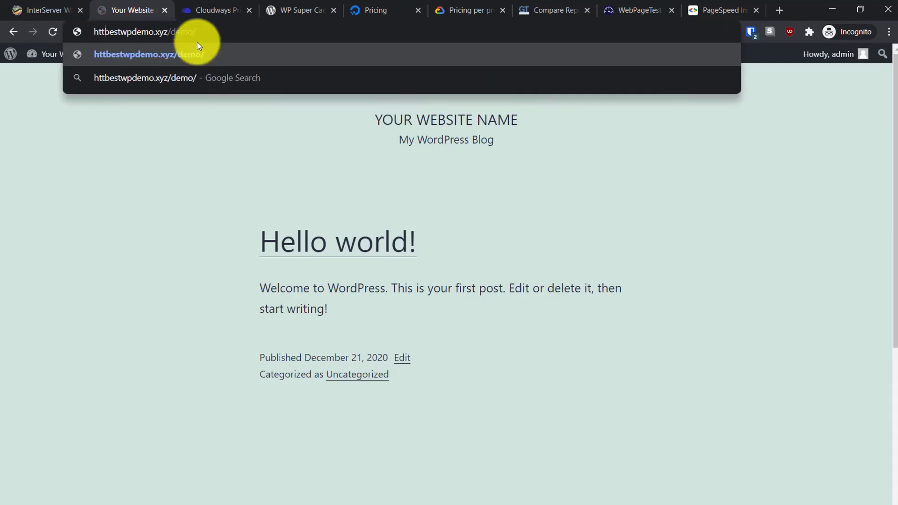
text(s://)
key(Return)
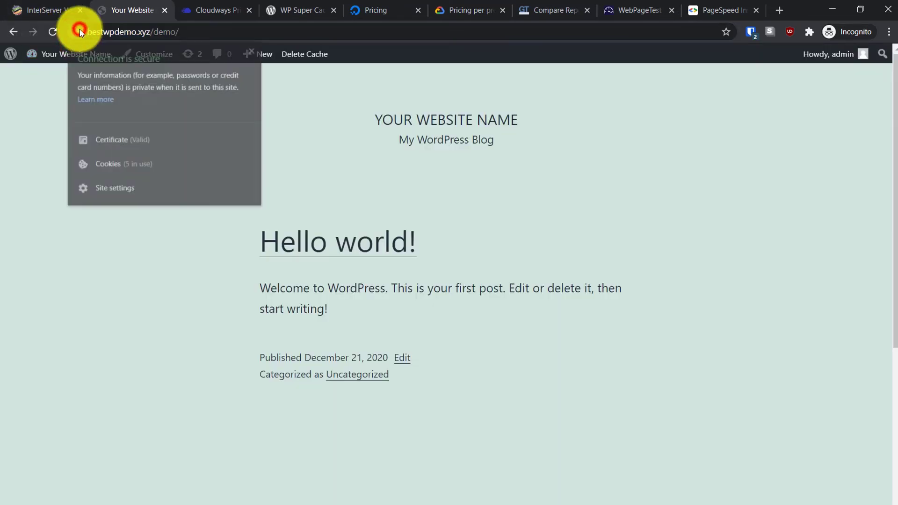
click(41, 7)
Scroll past Email, Configuration, Security and Server Utilities to Server Info's CPU, RAM and Disk tools.
scroll(357, 311, down, 1)
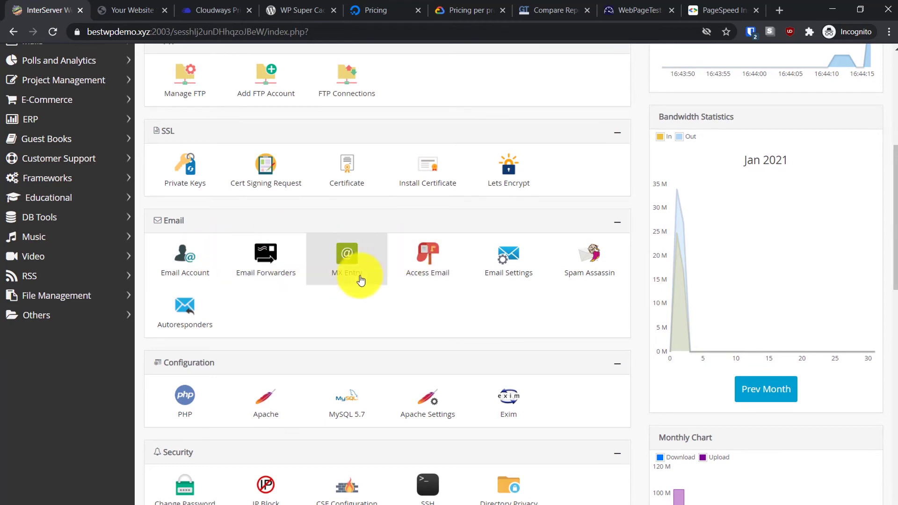
scroll(545, 276, down, 1)
scroll(546, 276, down, 2)
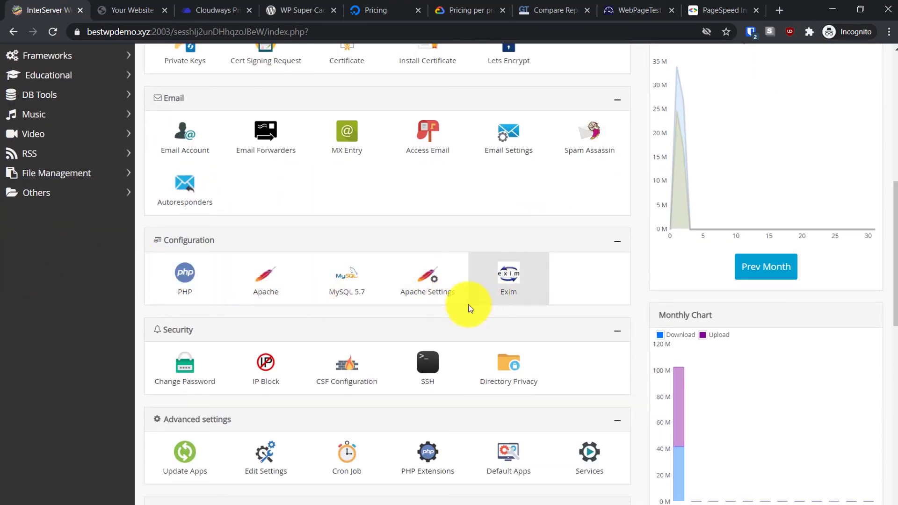
scroll(199, 270, down, 2)
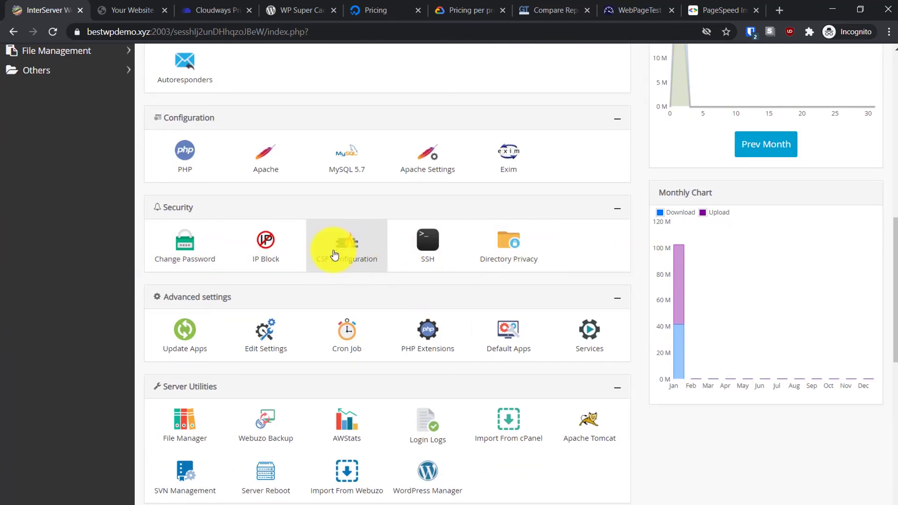
scroll(466, 295, down, 3)
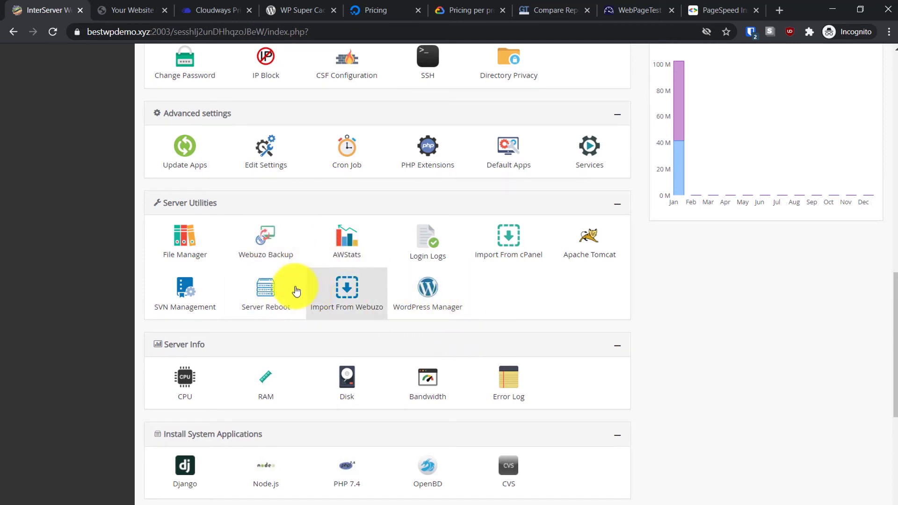
scroll(484, 288, down, 1)
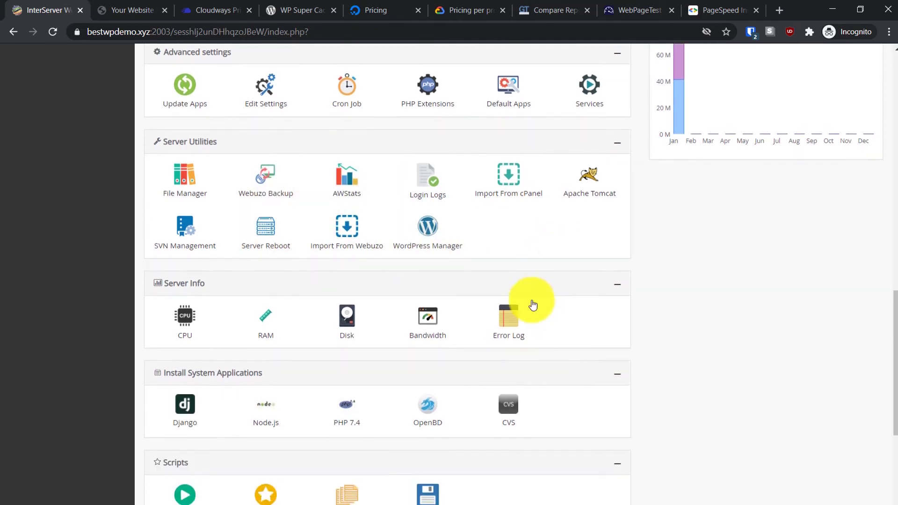
scroll(160, 222, down, 2)
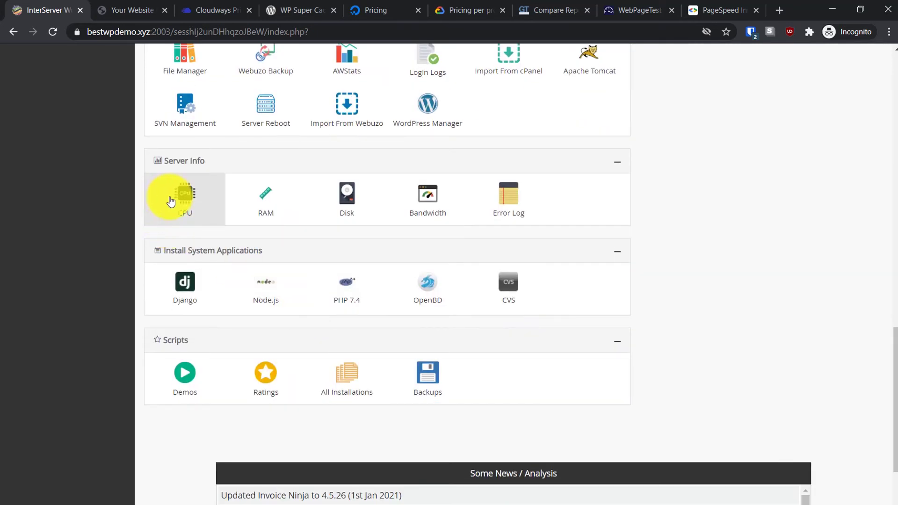
right_click(184, 195)
click(188, 203)
right_click(230, 196)
click(244, 204)
click(110, 10)
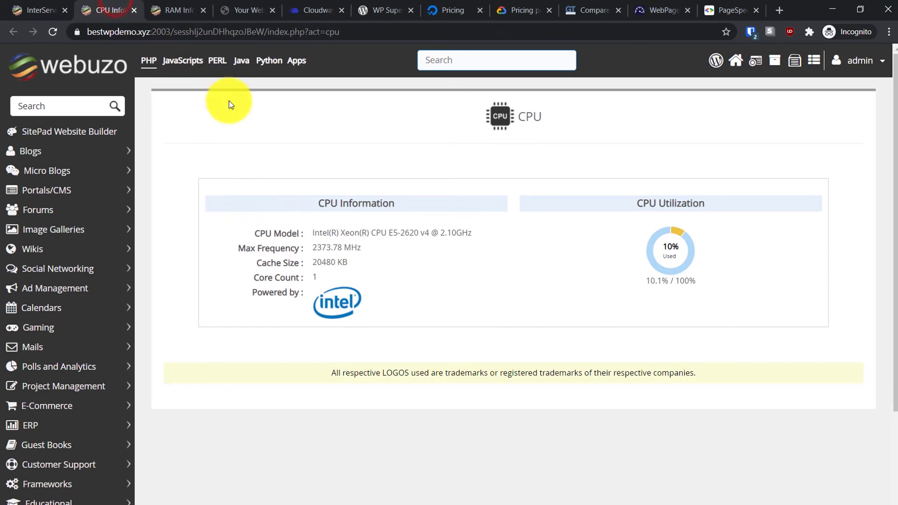
mouse_move(341, 266)
mouse_down()
mouse_move(296, 251)
mouse_move(331, 250)
mouse_up()
click(344, 255)
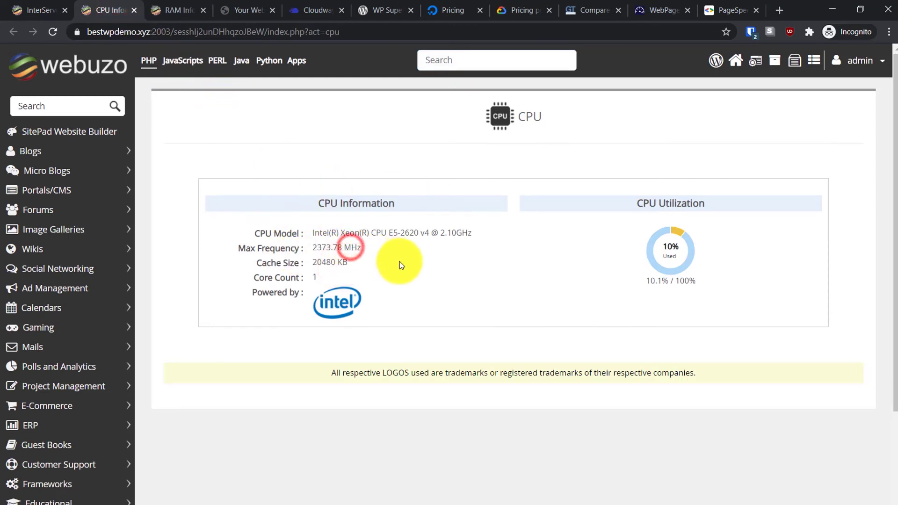
click(134, 8)
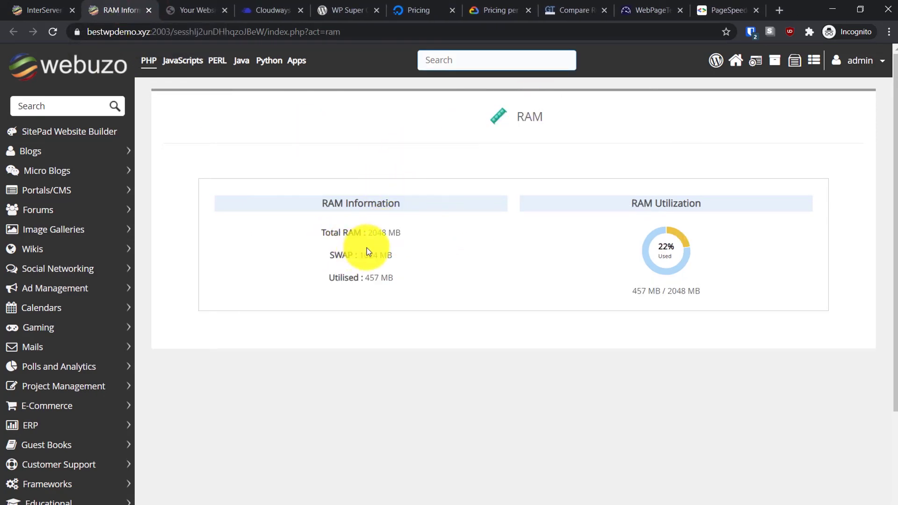
click(424, 6)
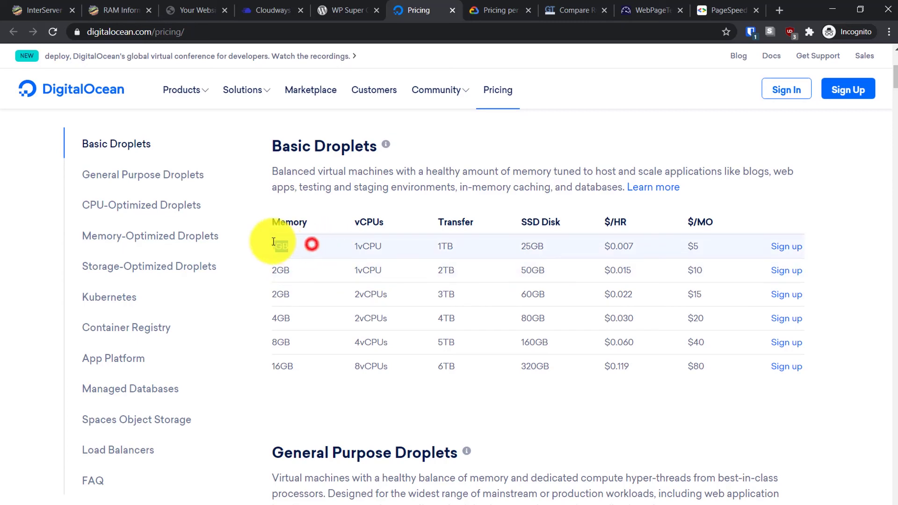
drag(274, 242, 264, 271)
click(619, 270)
click(135, 4)
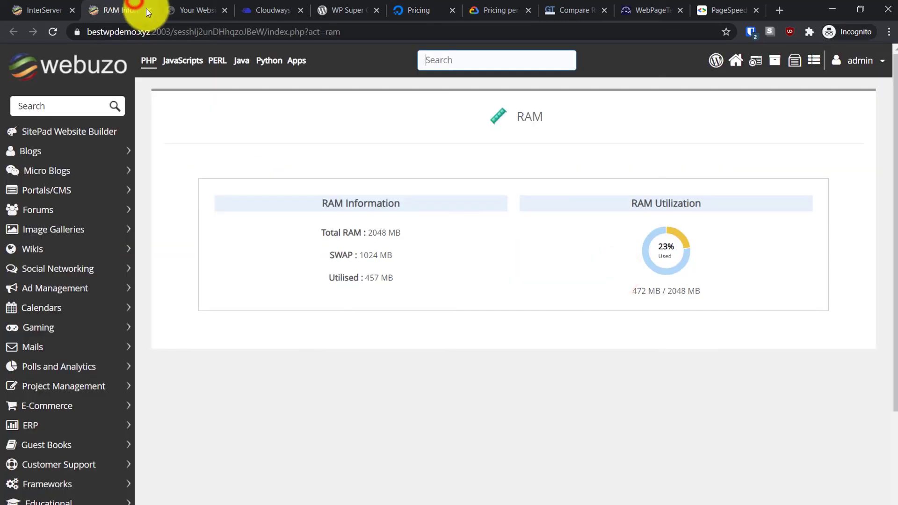
click(42, 9)
click(115, 7)
Leave the RAM page for the Webuzo dashboard, review the news list at the bottom, then return to the top.
click(148, 11)
click(42, 9)
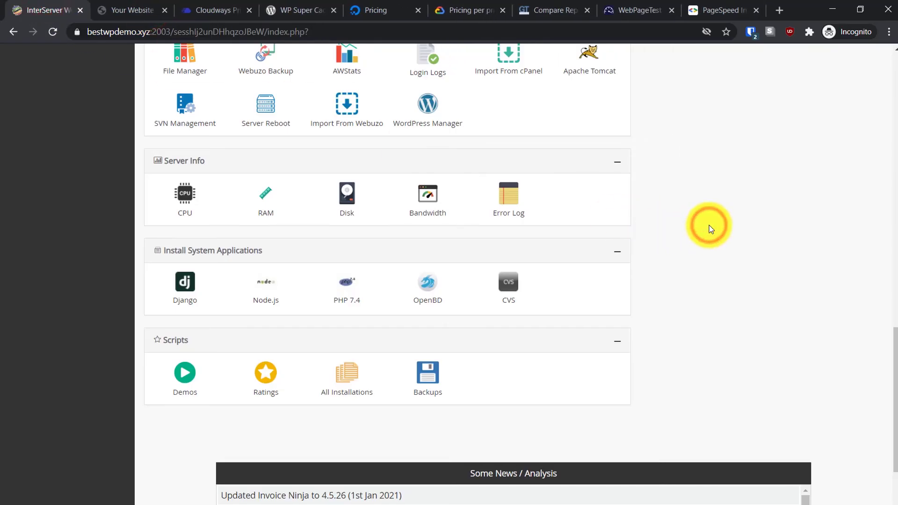
scroll(709, 226, down, 3)
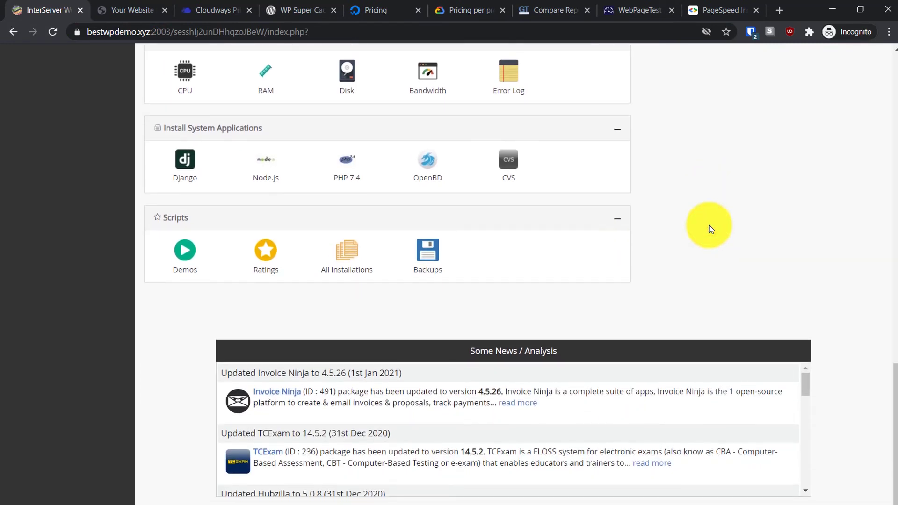
scroll(709, 225, down, 1)
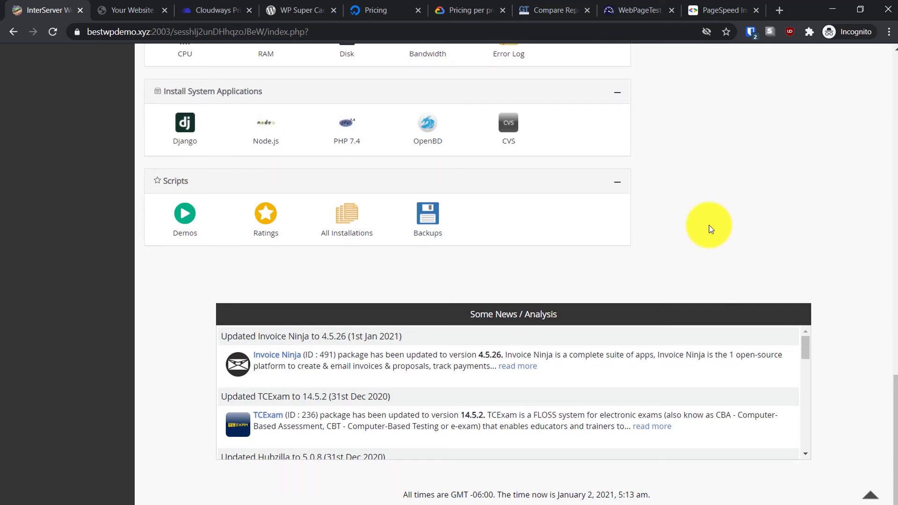
drag(895, 386, 872, 63)
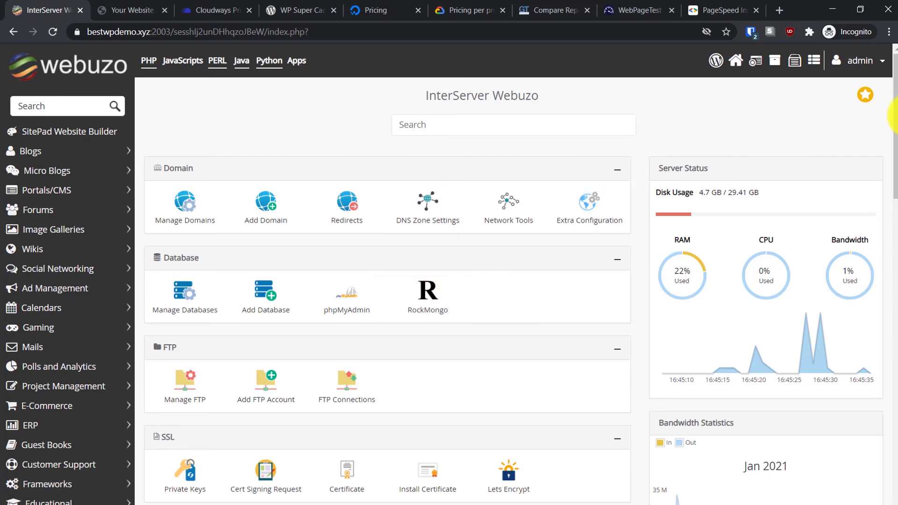
On the YouTube channel, replace the earlier search with 'vps' and browse the matching videos.
click(857, 115)
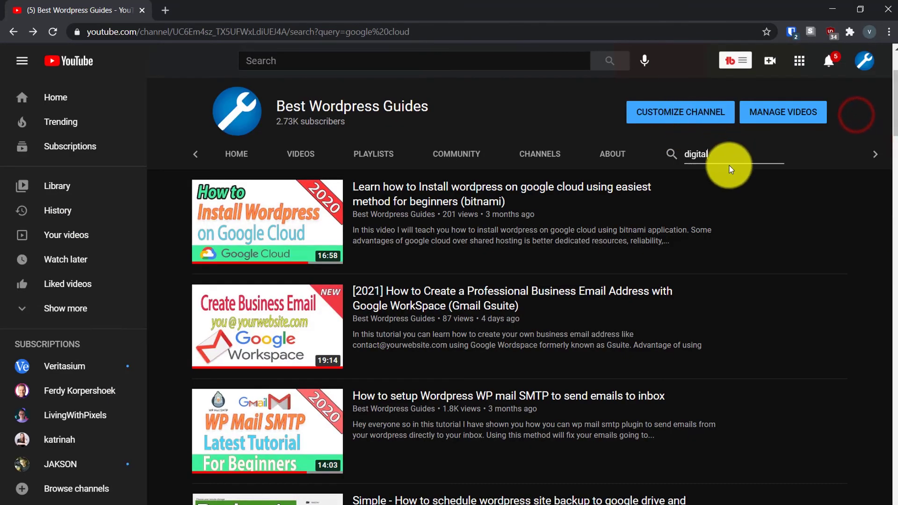
click(716, 154)
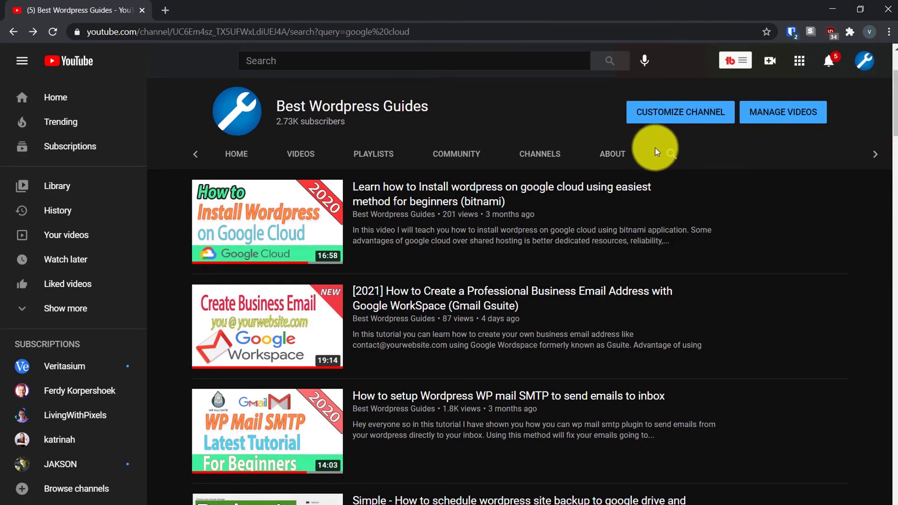
click(672, 154)
text(vps)
key(Return)
scroll(486, 307, down, 3)
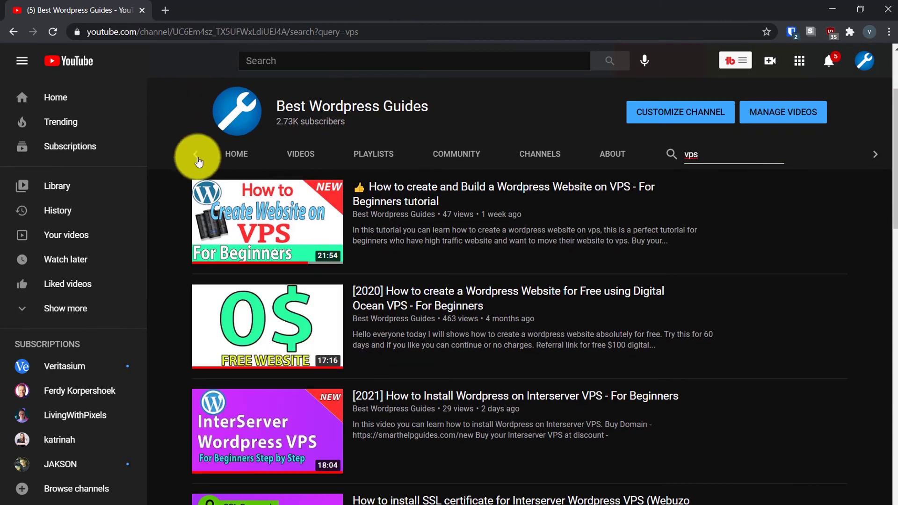
scroll(618, 327, down, 3)
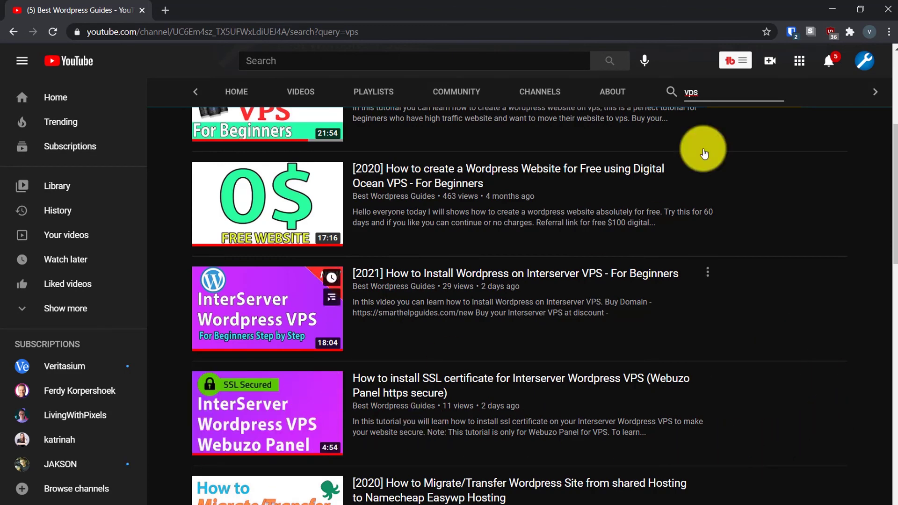
Minimise YouTube and scroll down the Webuzo dashboard.
click(832, 9)
scroll(551, 251, down, 4)
scroll(554, 257, down, 4)
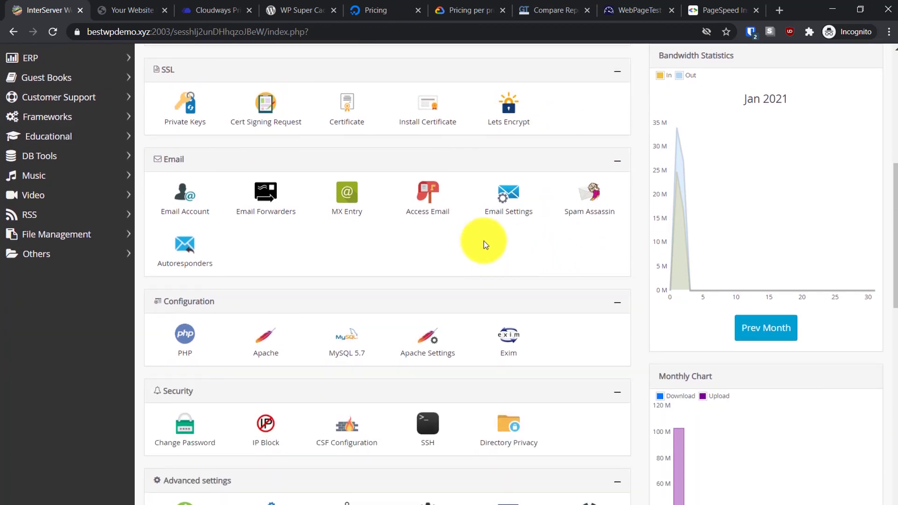
scroll(568, 258, down, 1)
scroll(565, 284, down, 13)
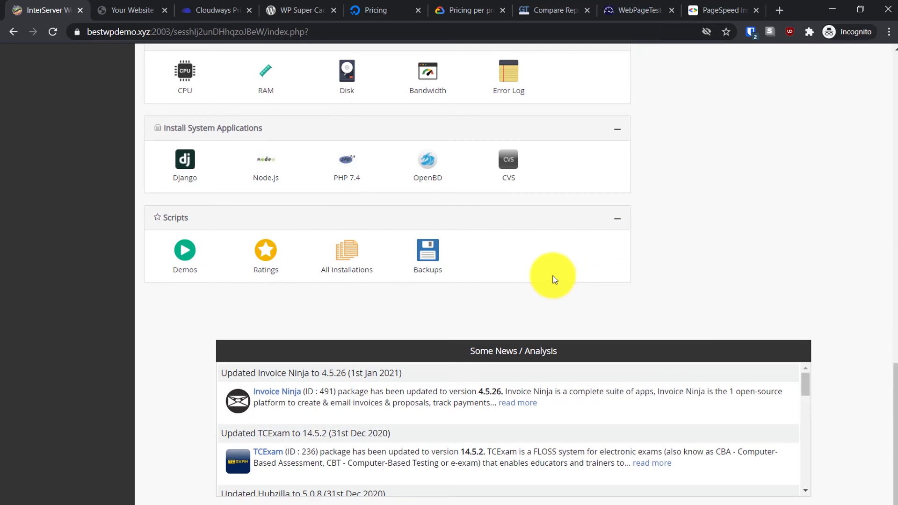
key(Home)
click(123, 10)
click(14, 7)
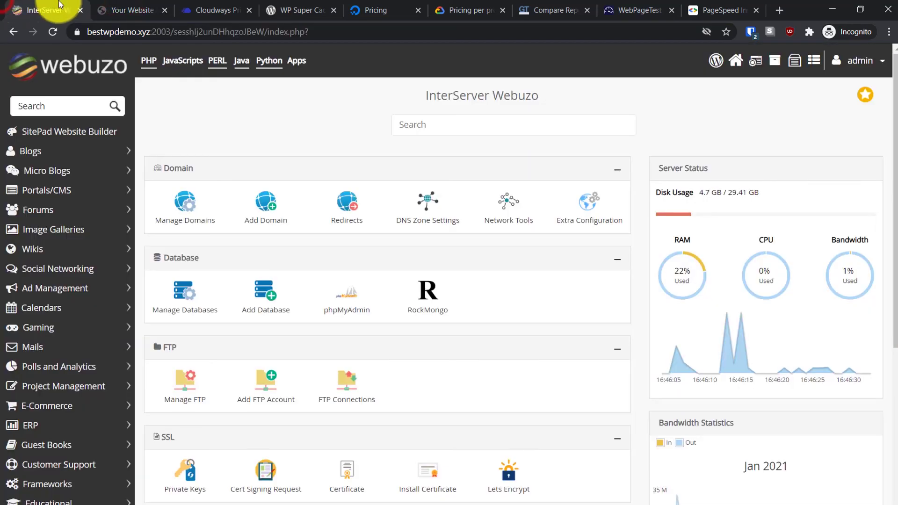
click(259, 116)
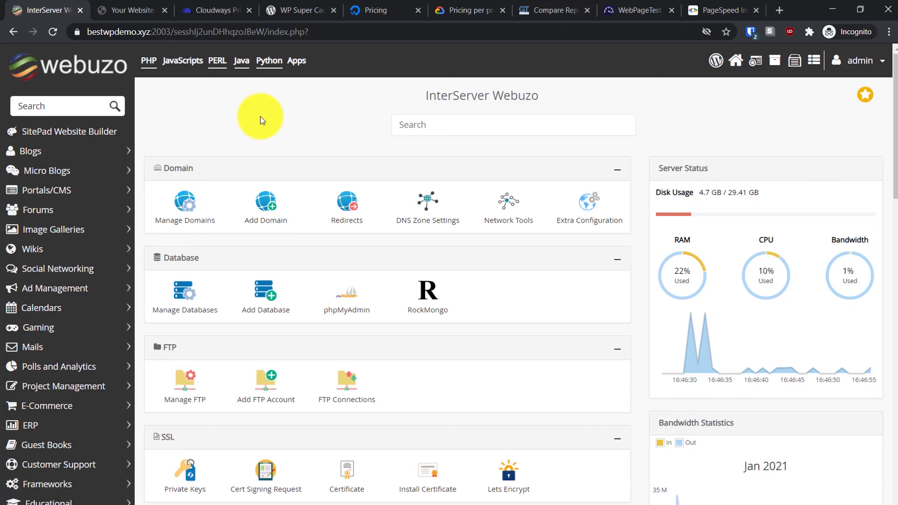
scroll(619, 341, down, 2)
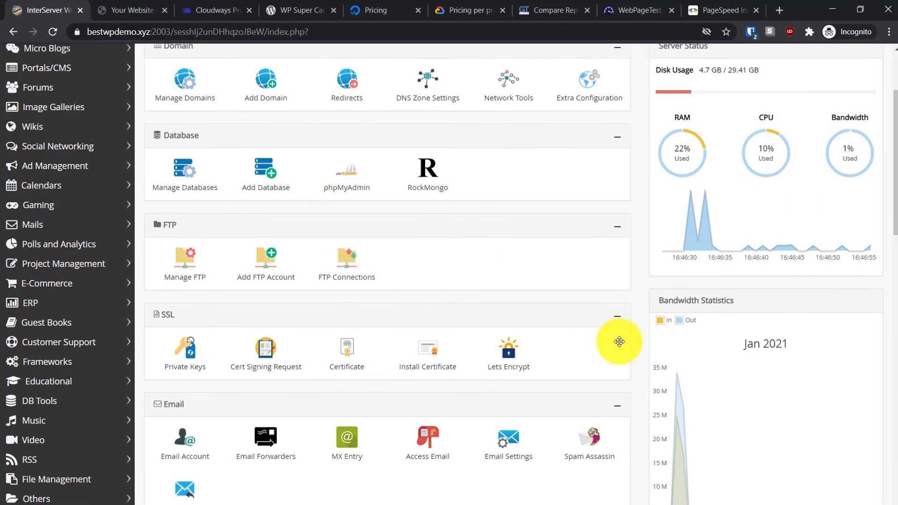
scroll(620, 341, down, 4)
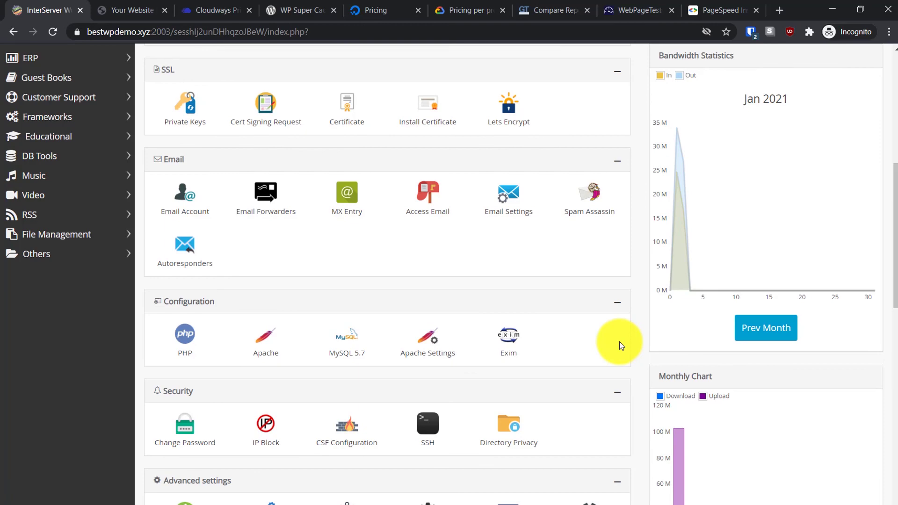
scroll(619, 342, down, 6)
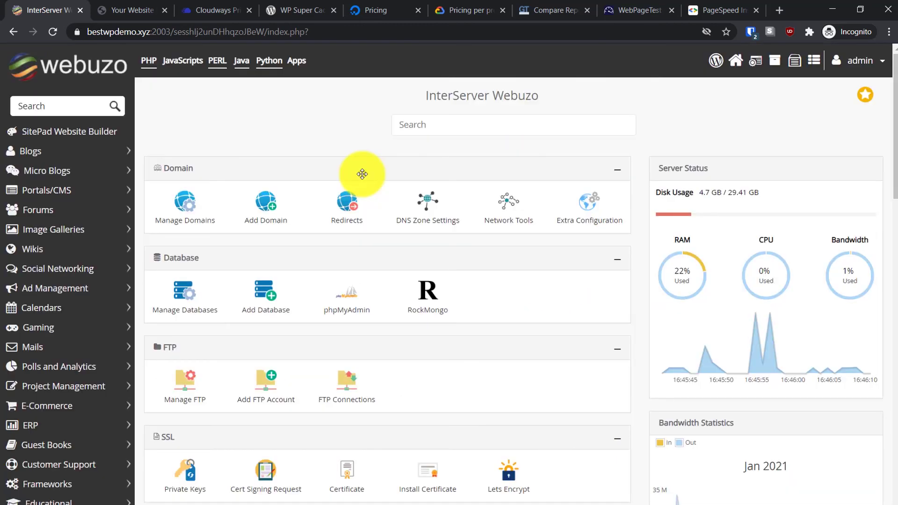